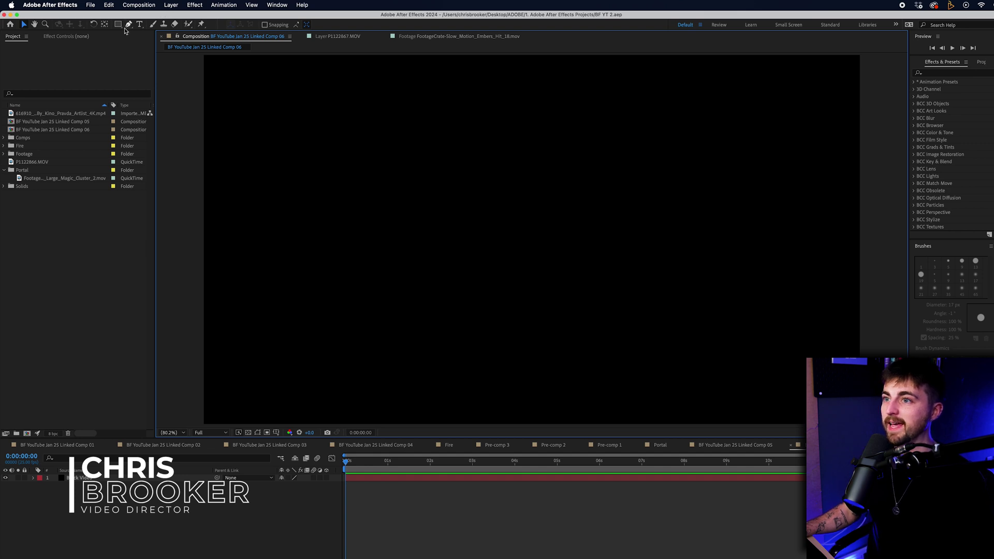
Create a full-frame deep blue (2435D4) solid, Blue Solid 1, above Black Video
{"action": "left_click", "coordinate": [172, 7]}
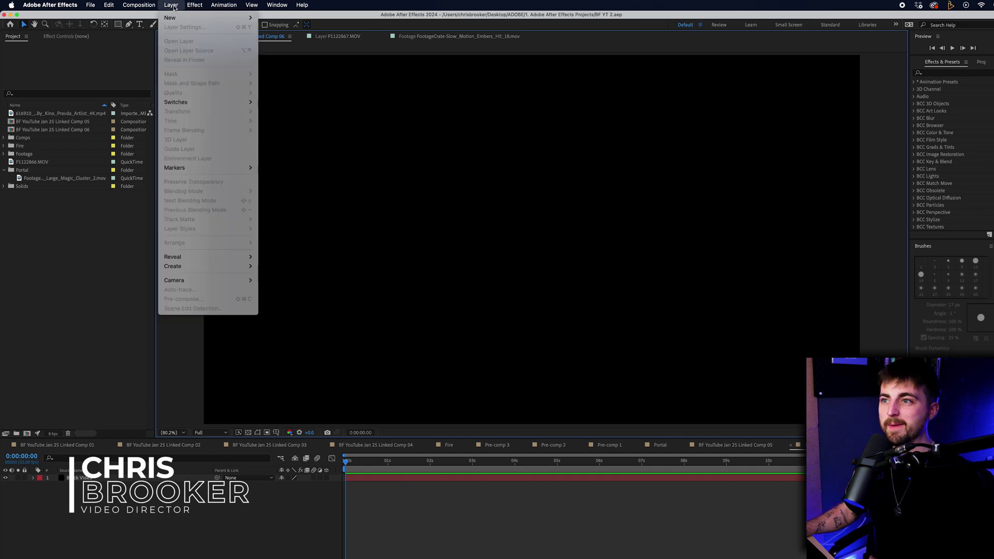
{"action": "mouse_move", "coordinate": [176, 18]}
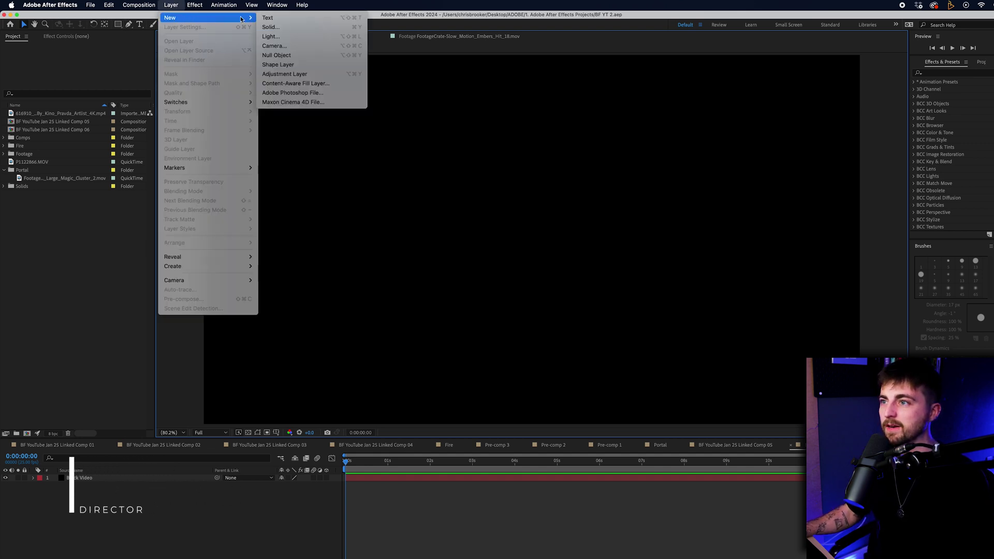
{"action": "left_click", "coordinate": [277, 26]}
{"action": "left_click", "coordinate": [539, 363]}
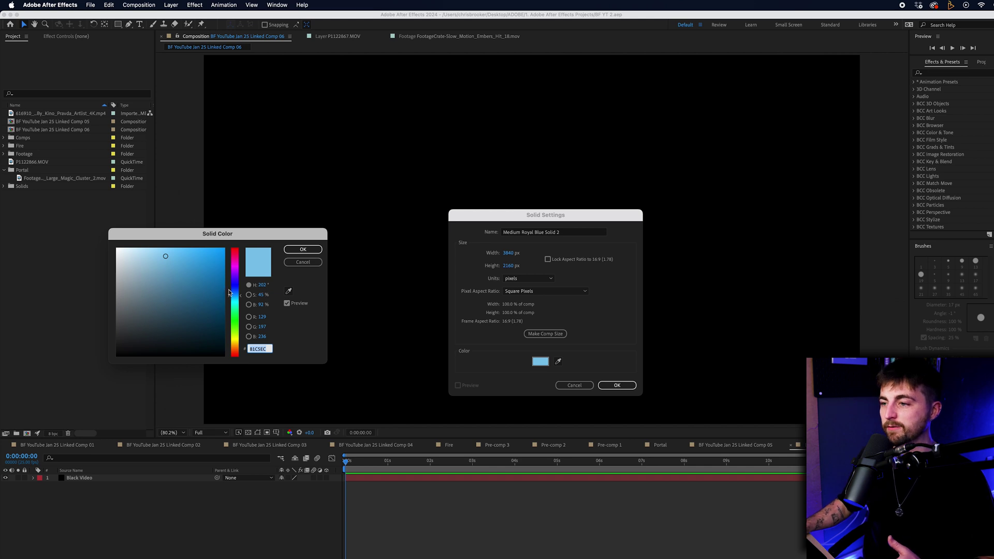
{"action": "mouse_move", "coordinate": [231, 290]}
{"action": "left_mouse_down"}
{"action": "mouse_move", "coordinate": [212, 247]}
{"action": "mouse_move", "coordinate": [201, 250]}
{"action": "left_mouse_up"}
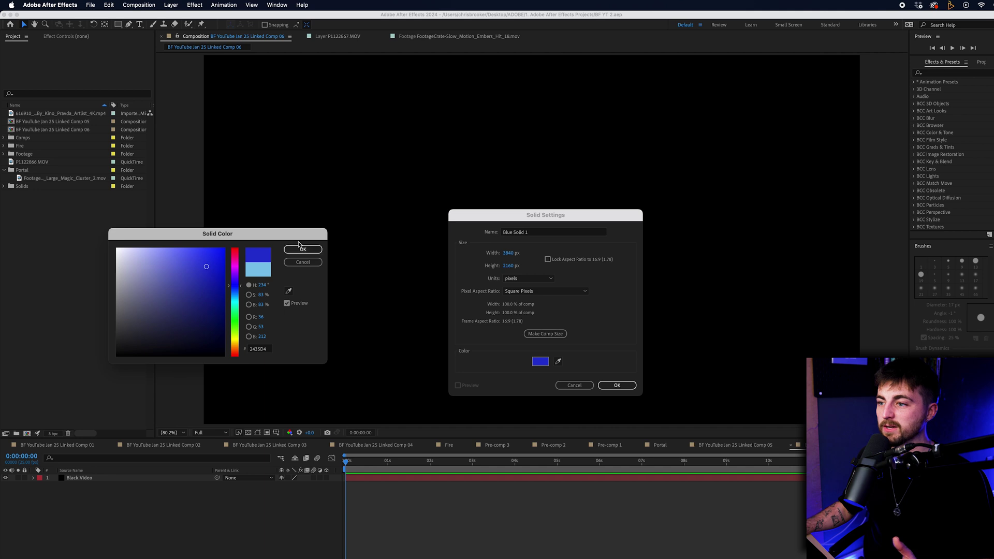
{"action": "left_click", "coordinate": [305, 249]}
{"action": "left_click", "coordinate": [617, 385]}
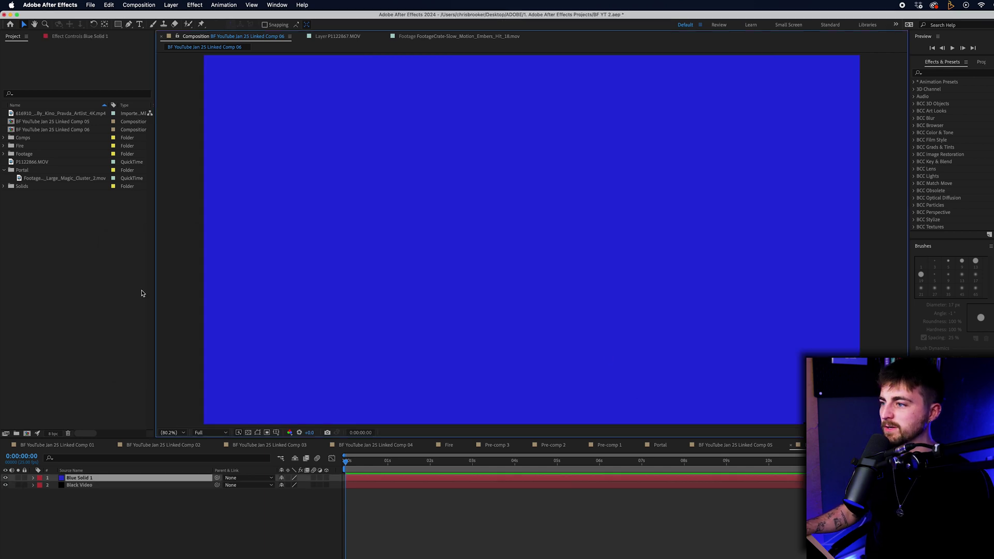
Unlink the blue solid's scale proportions and reduce its Y scale to 9%
{"action": "key", "text": "s"}
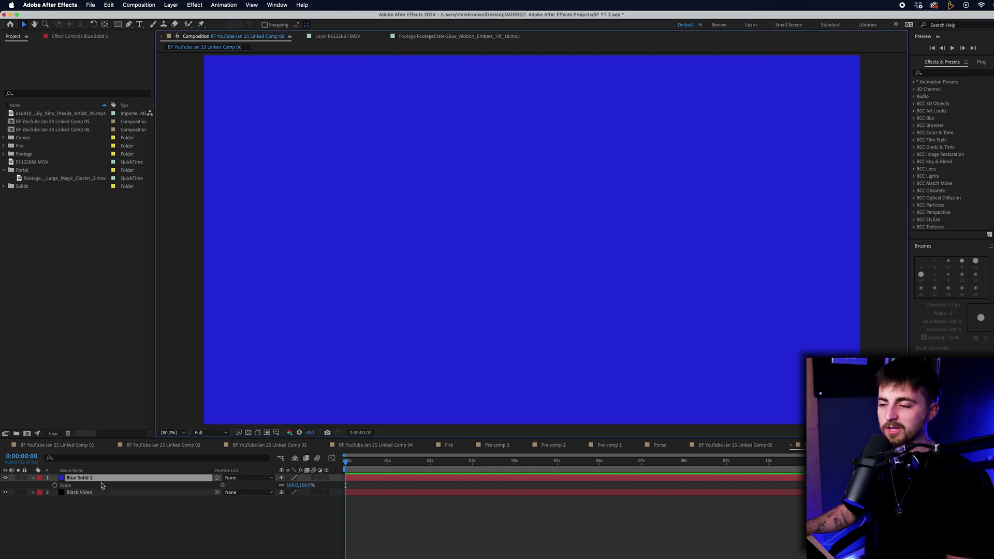
{"action": "left_click", "coordinate": [282, 487]}
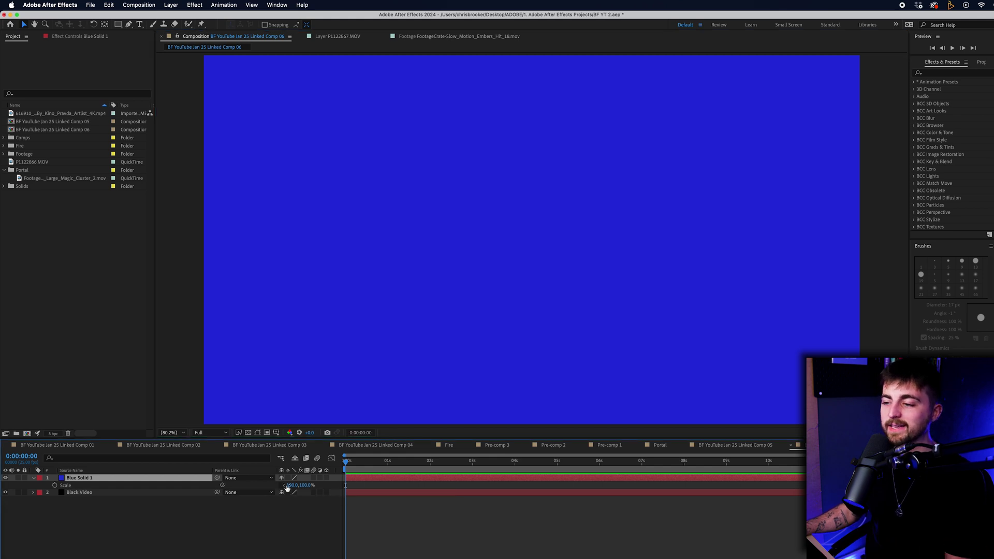
{"action": "left_click_drag", "start_coordinate": [291, 486], "coordinate": [264, 488]}
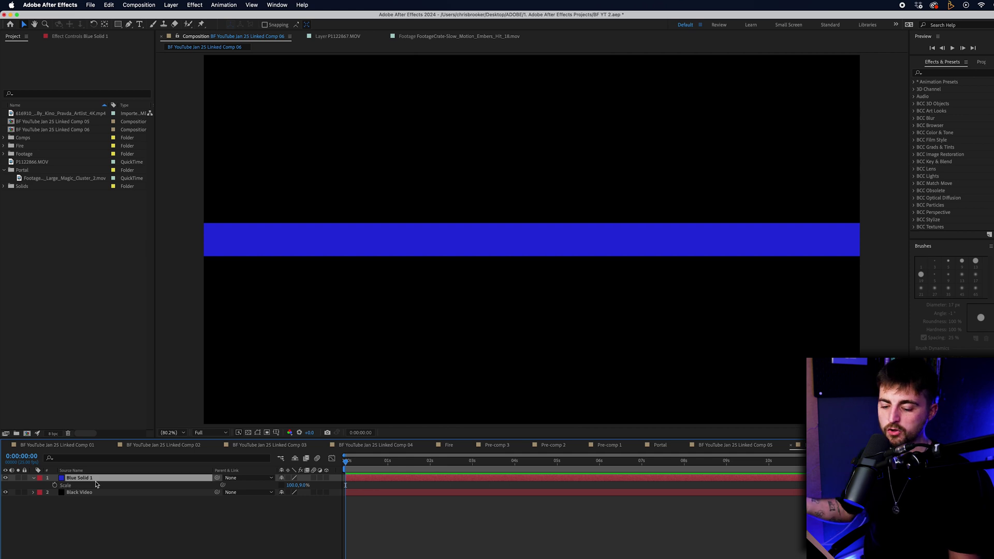
Duplicate the blue bar and raise the top copy's Position Y
{"action": "key", "text": "super+d"}
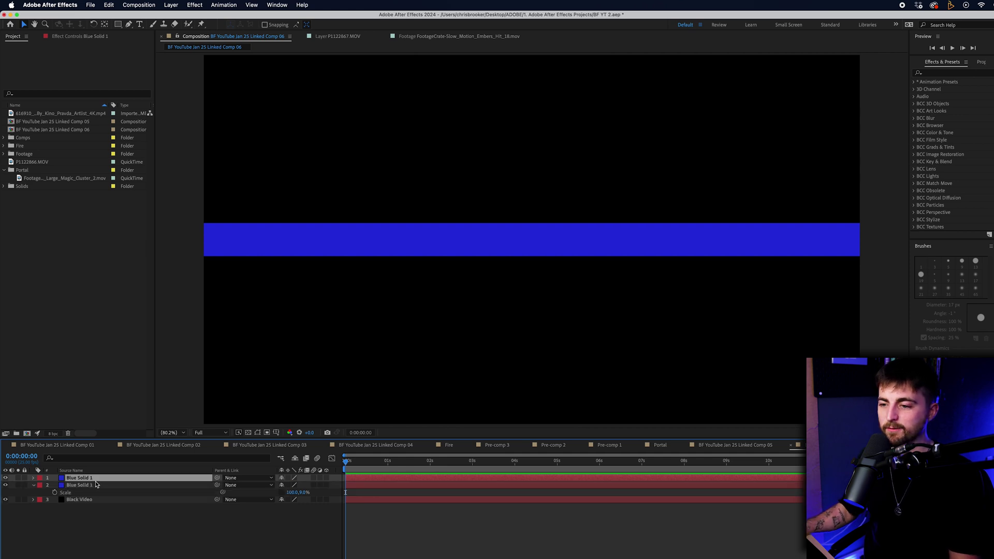
{"action": "key", "text": "p"}
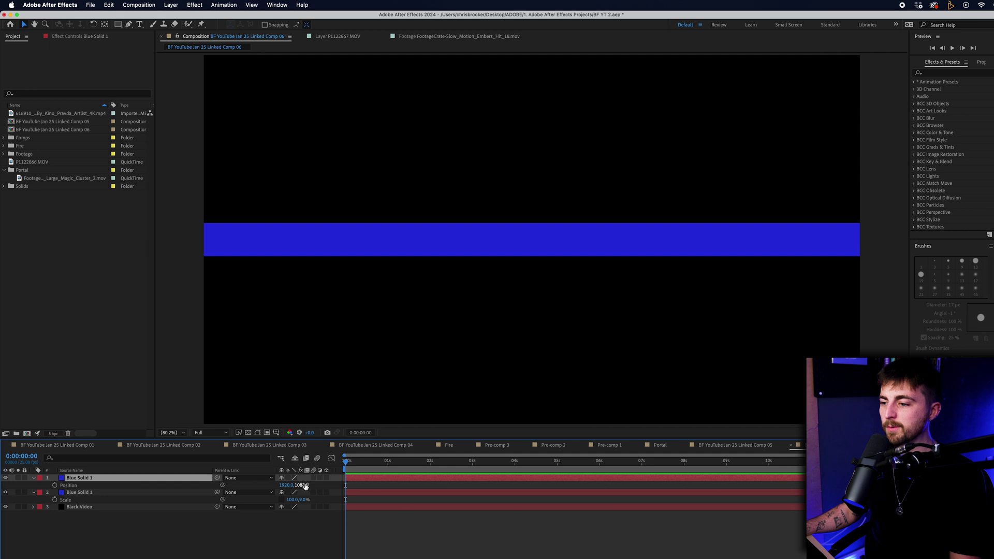
{"action": "left_click_drag", "start_coordinate": [302, 485], "coordinate": [253, 487]}
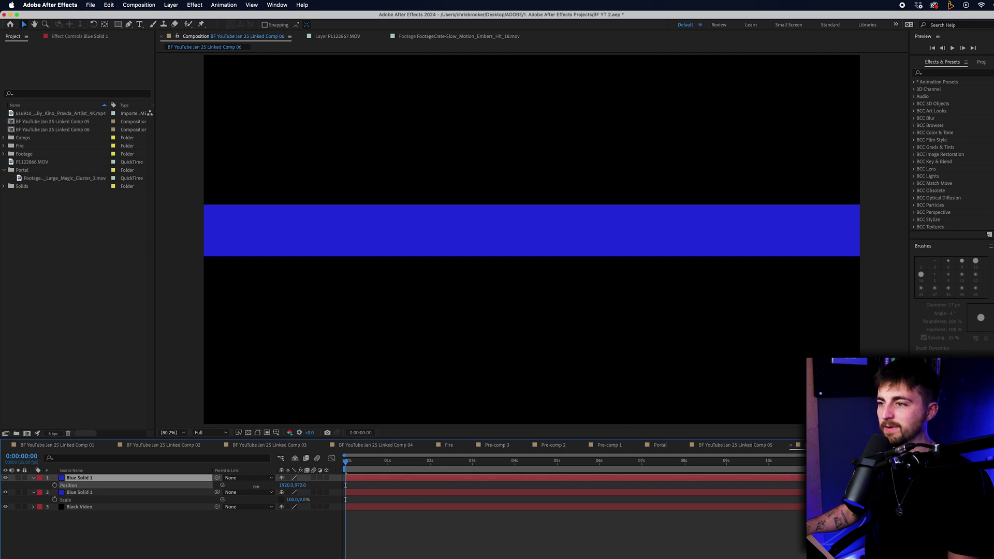
Recolour the lower bar white with Change Color (Hue 142, Lightness 83), keeping the blue bar above
{"action": "left_click", "coordinate": [79, 492]}
{"action": "left_click", "coordinate": [938, 73]}
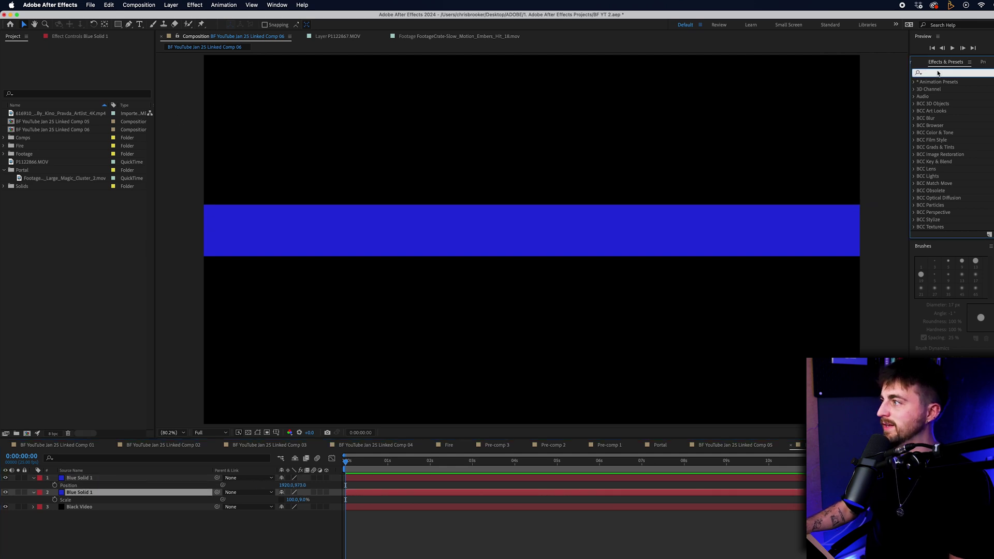
{"action": "type", "text": "change"}
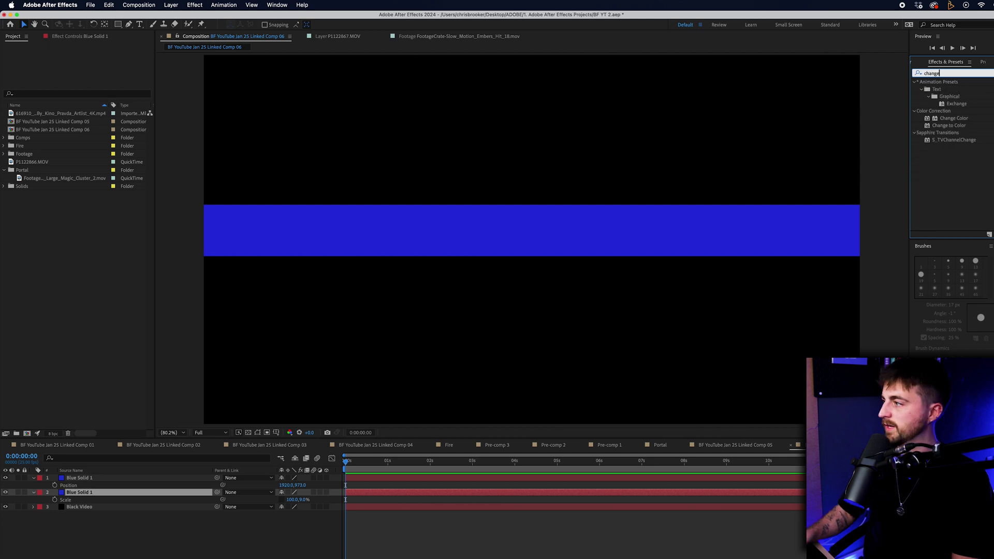
{"action": "left_click", "coordinate": [951, 118]}
{"action": "left_click_drag", "start_coordinate": [951, 119], "coordinate": [84, 492]}
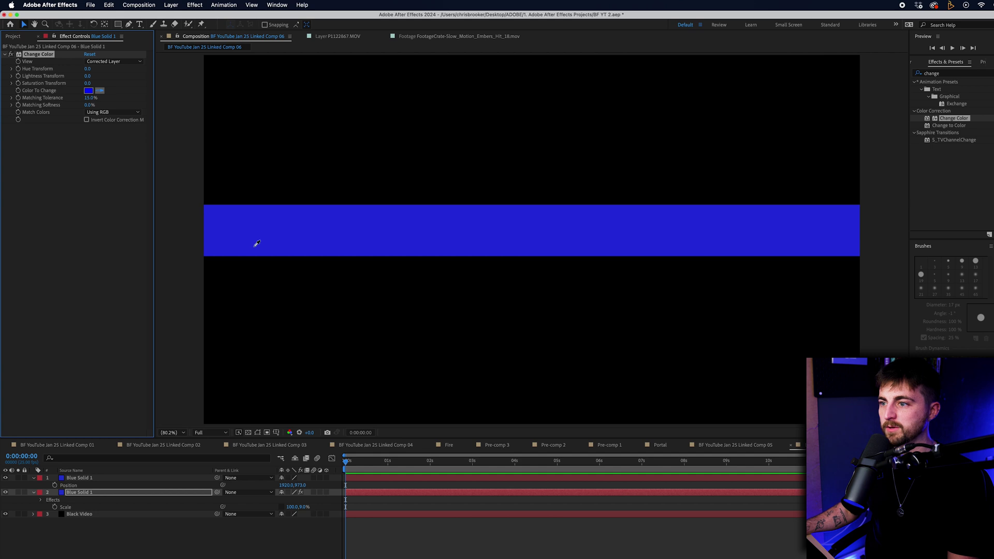
{"action": "left_click_drag", "start_coordinate": [103, 71], "coordinate": [150, 71]}
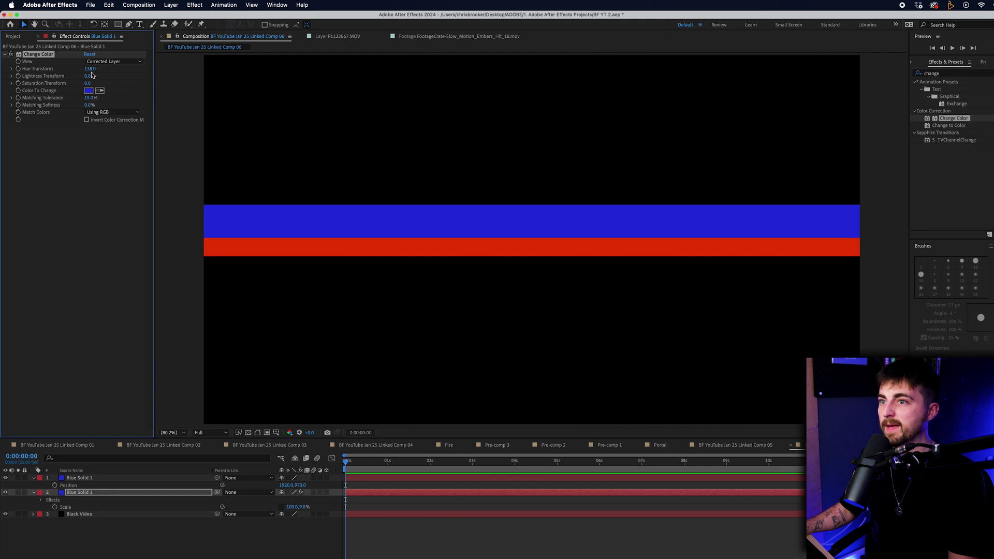
{"action": "mouse_move", "coordinate": [90, 69]}
{"action": "left_mouse_down"}
{"action": "mouse_move", "coordinate": [146, 70]}
{"action": "mouse_move", "coordinate": [101, 77]}
{"action": "mouse_move", "coordinate": [124, 78]}
{"action": "mouse_move", "coordinate": [78, 70]}
{"action": "left_mouse_up"}
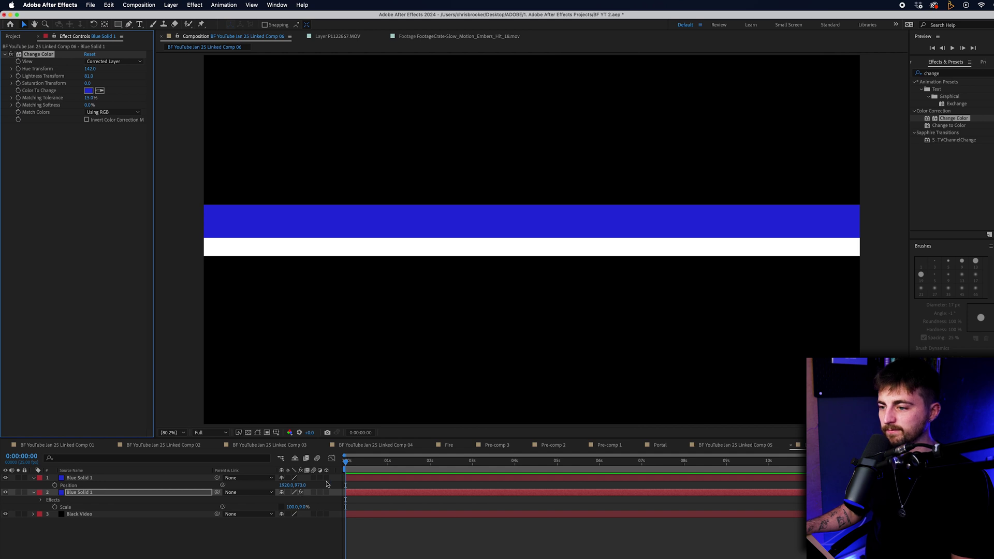
{"action": "left_click_drag", "start_coordinate": [305, 486], "coordinate": [273, 484]}
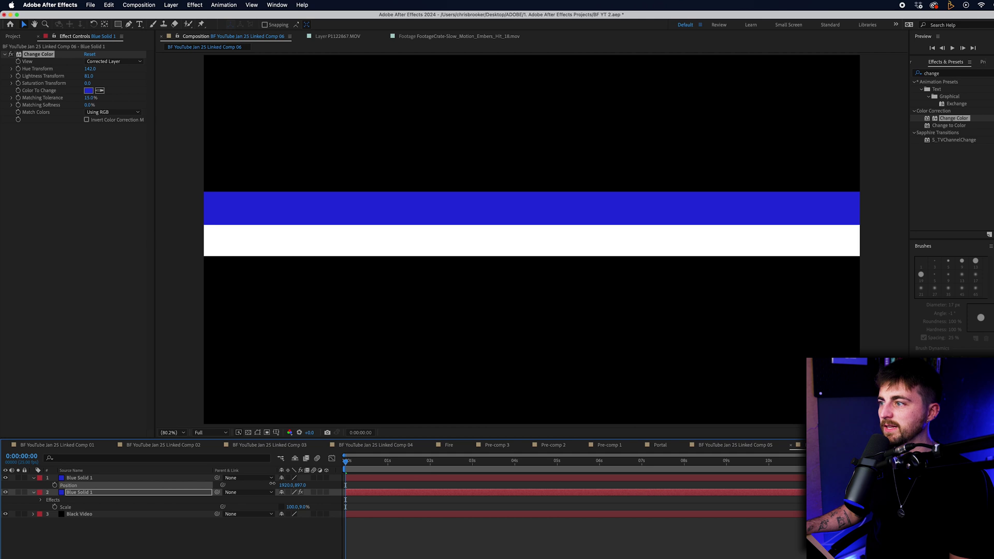
Pre-compose both Blue Solid bar layers into Pre-comp 4
{"action": "left_click", "coordinate": [78, 478]}
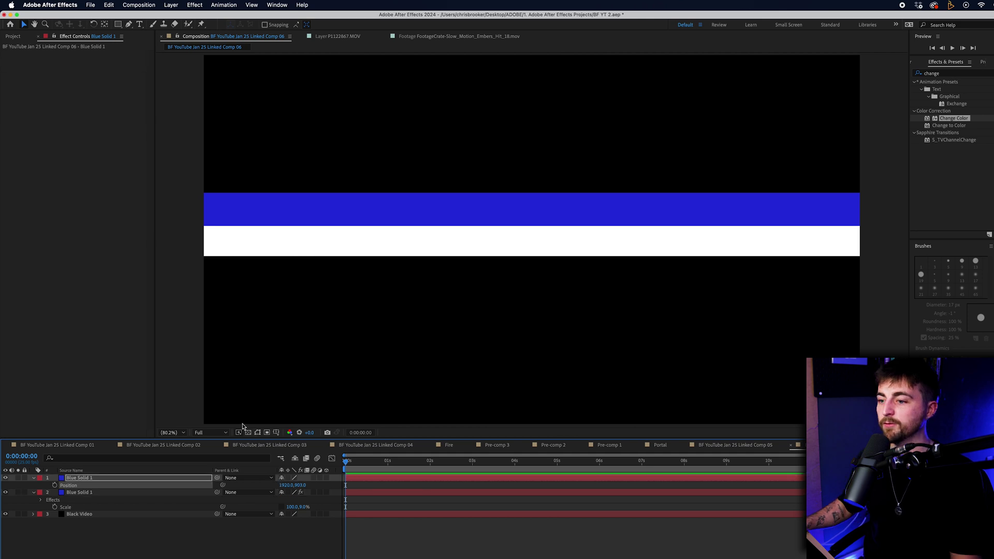
{"action": "left_click", "coordinate": [93, 492], "text": "shift"}
{"action": "right_click", "coordinate": [94, 492]}
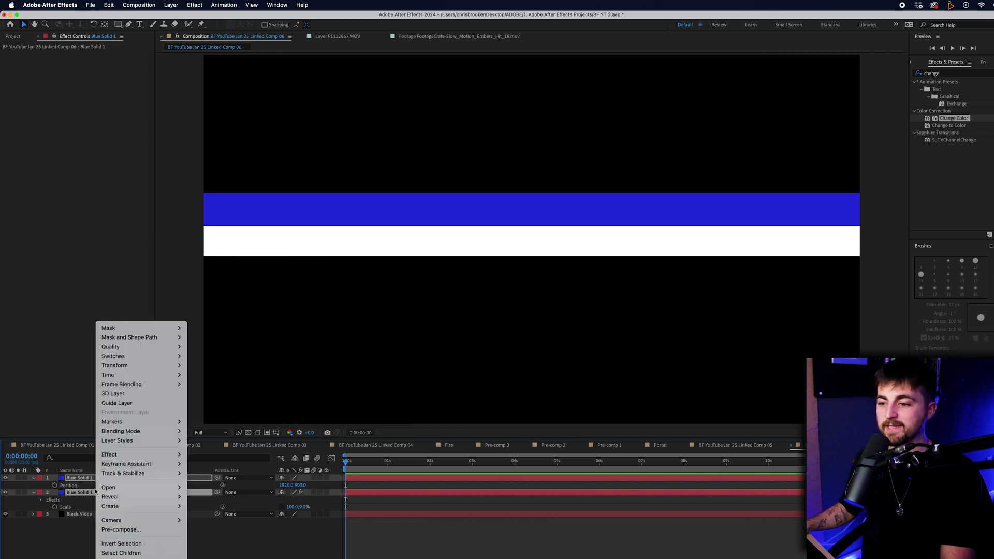
{"action": "left_click", "coordinate": [123, 532]}
{"action": "key", "text": "Return"}
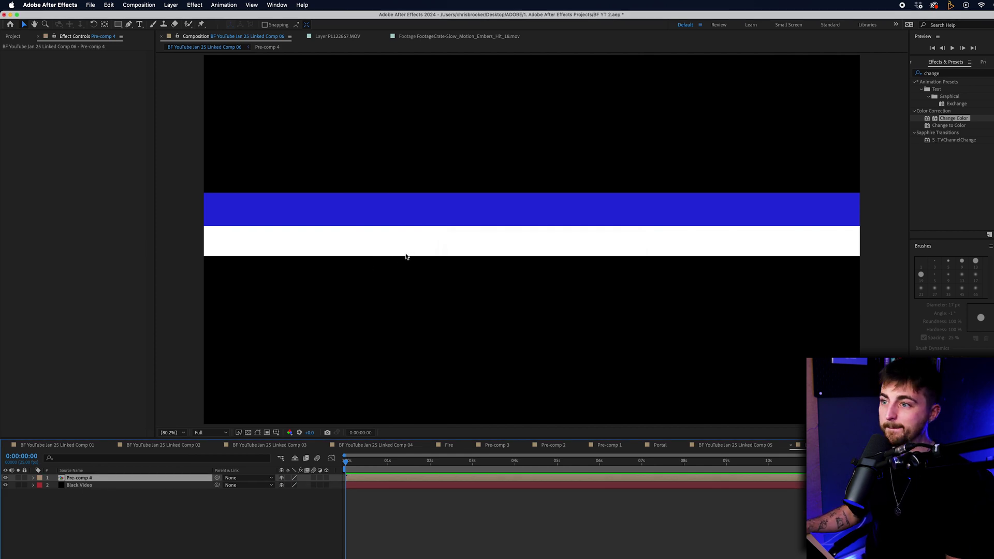
Draw a trapezoid mask on Pre-comp 4, then undo it
{"action": "left_click", "coordinate": [129, 24]}
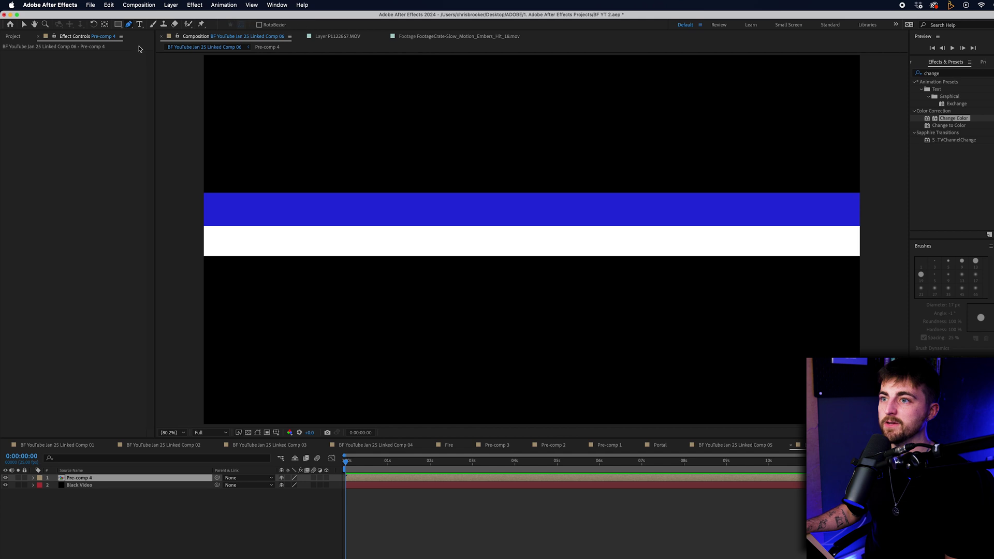
{"action": "left_click", "coordinate": [196, 183]}
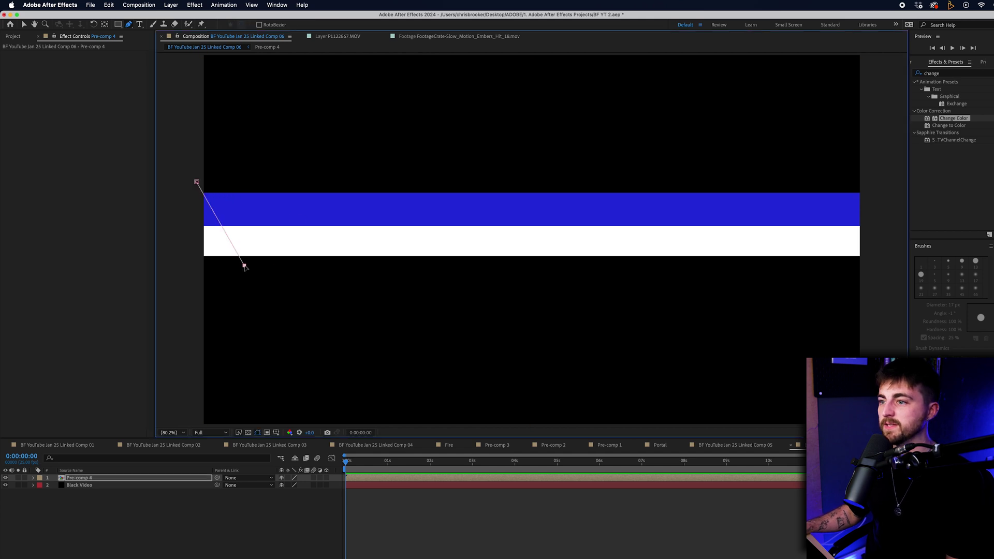
{"action": "left_click", "coordinate": [818, 267]}
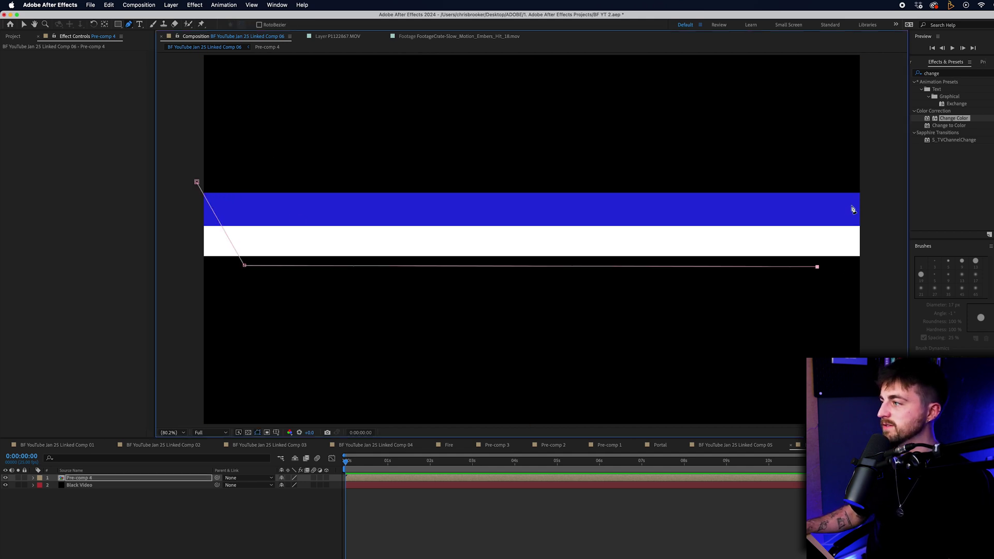
{"action": "left_click", "coordinate": [197, 183]}
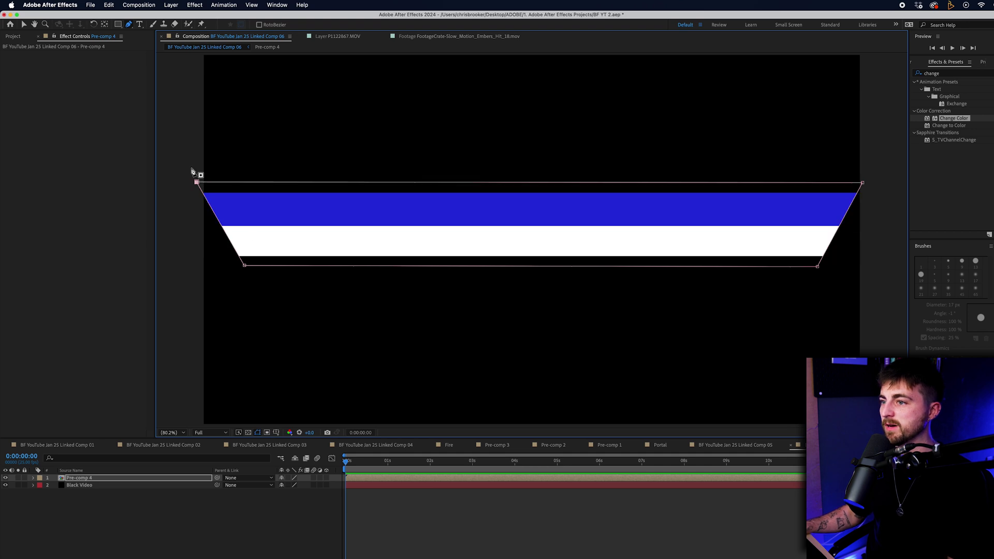
{"action": "left_click", "coordinate": [23, 24]}
{"action": "key", "text": "super+z"}
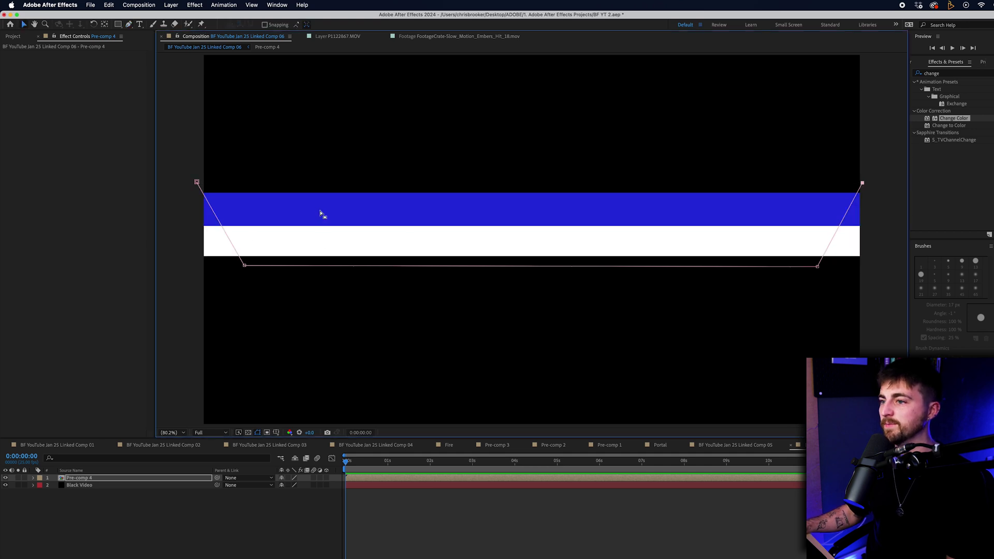
{"action": "key", "text": "super+z"}
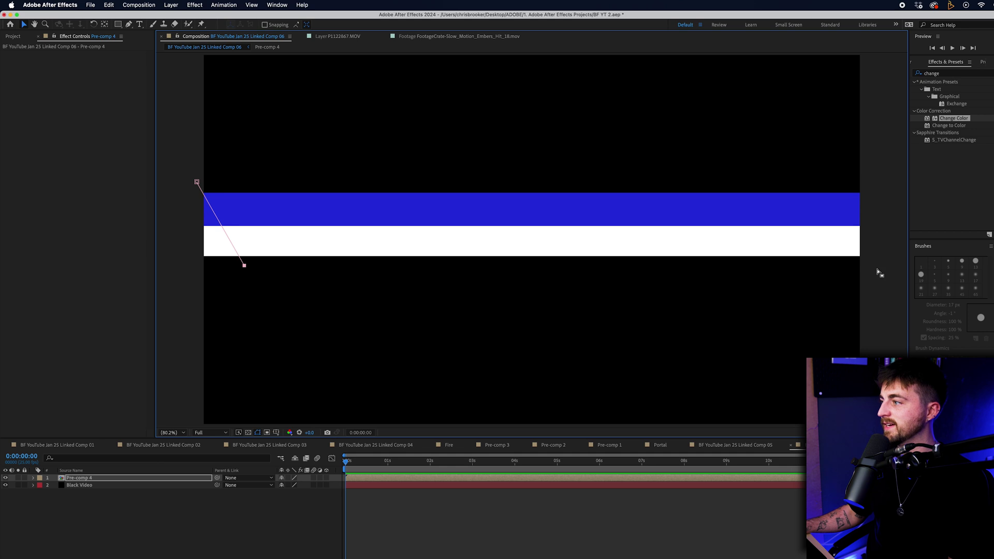
{"action": "key", "text": "super+z"}
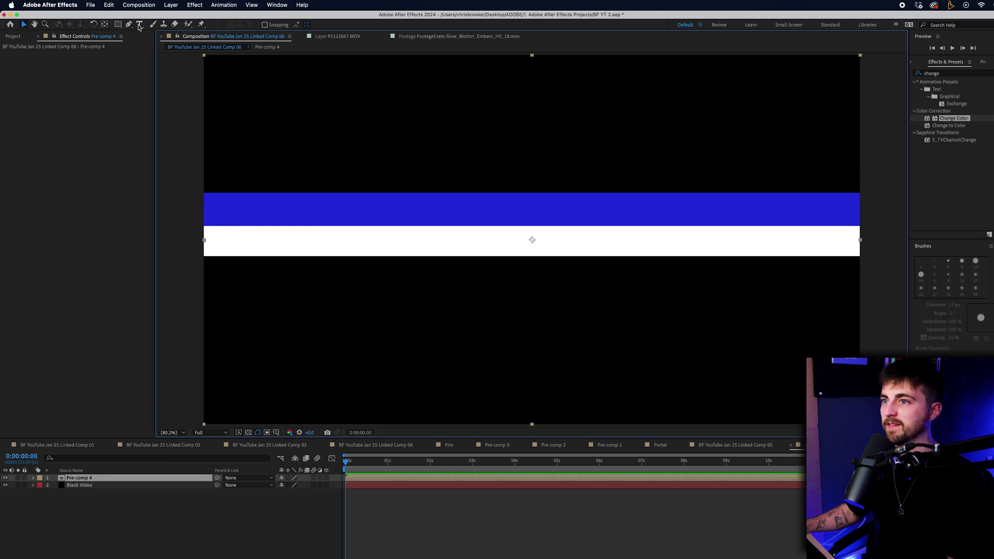
Draw a new mask slanting the bar's right end and nudge its top-right point left
{"action": "left_click", "coordinate": [128, 25]}
{"action": "left_click", "coordinate": [182, 183]}
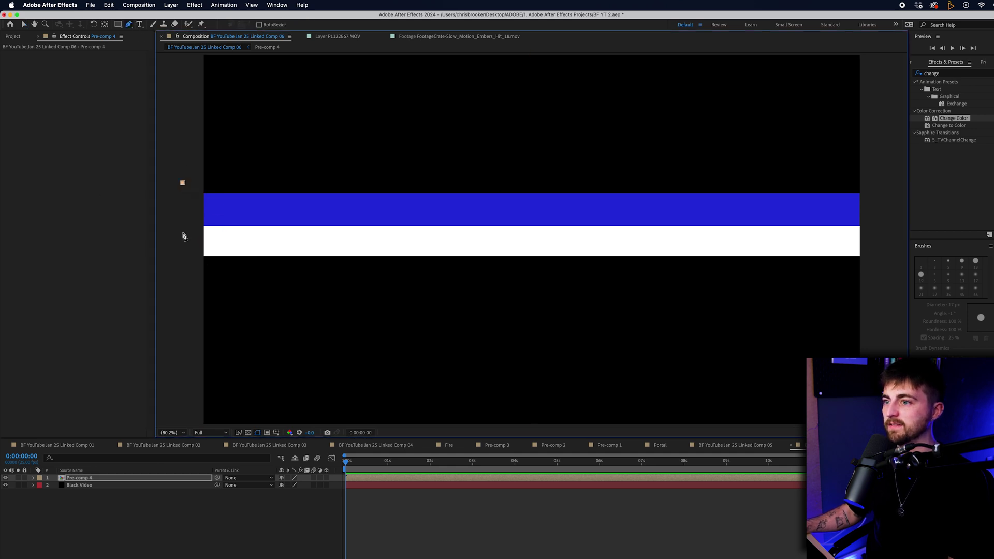
{"action": "left_click", "coordinate": [784, 272]}
{"action": "left_click", "coordinate": [882, 176]}
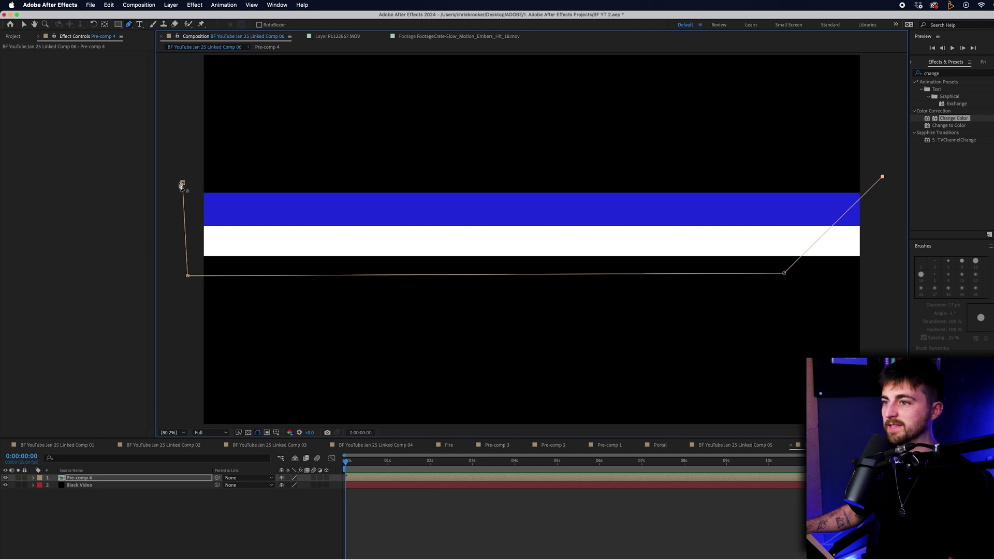
{"action": "left_click", "coordinate": [182, 184]}
{"action": "left_click", "coordinate": [24, 26]}
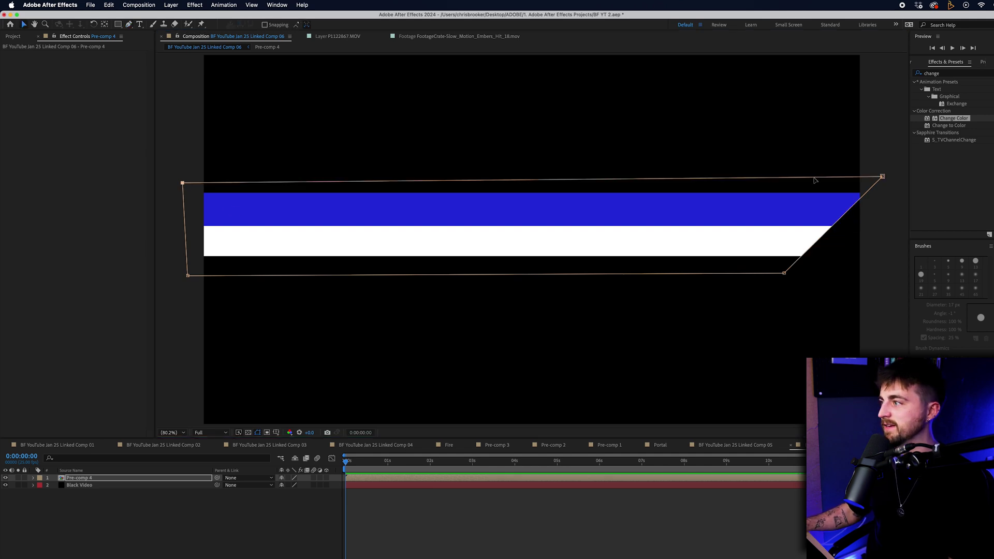
{"action": "left_click_drag", "start_coordinate": [883, 177], "coordinate": [872, 175]}
Undo the mask edits so the bars run full width, then deselect the layer
{"action": "left_click", "coordinate": [870, 326]}
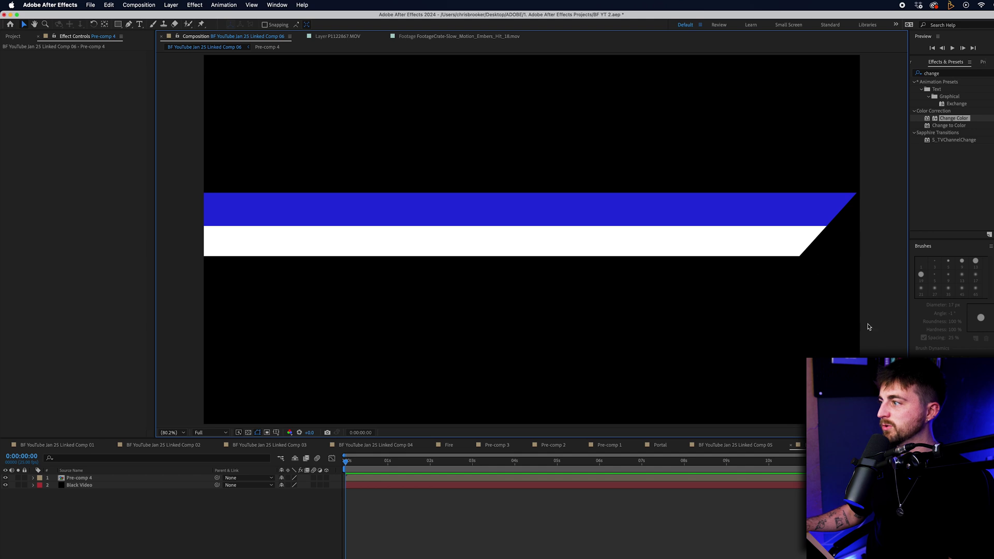
{"action": "left_click", "coordinate": [674, 240]}
{"action": "left_click_drag", "start_coordinate": [674, 240], "coordinate": [572, 381]}
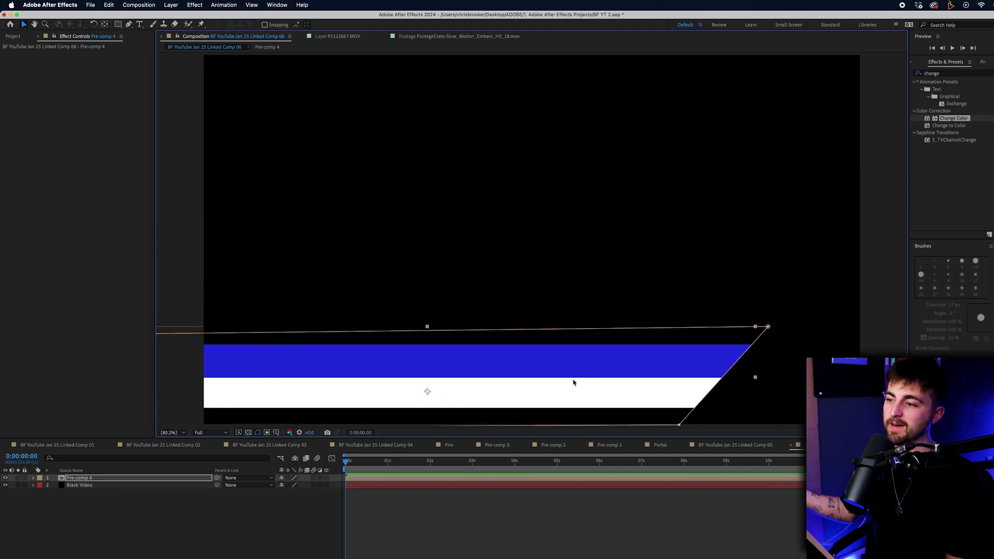
{"action": "key", "text": "super+z"}
{"action": "key", "text": "super+z"}
{"action": "key", "text": "super+z"}
{"action": "key", "text": "super+z"}
{"action": "key", "text": "super+z"}
{"action": "key", "text": "super+z"}
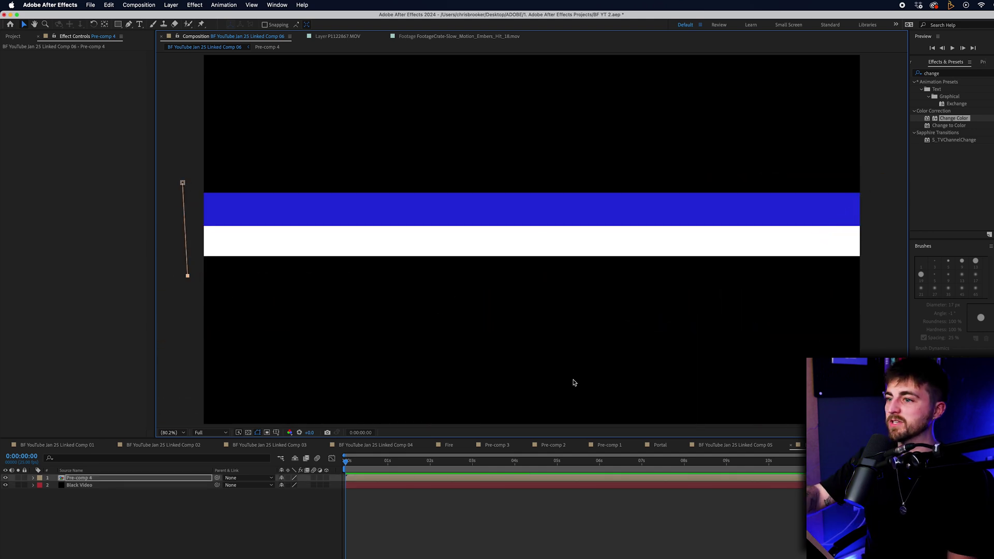
{"action": "key", "text": "super+z"}
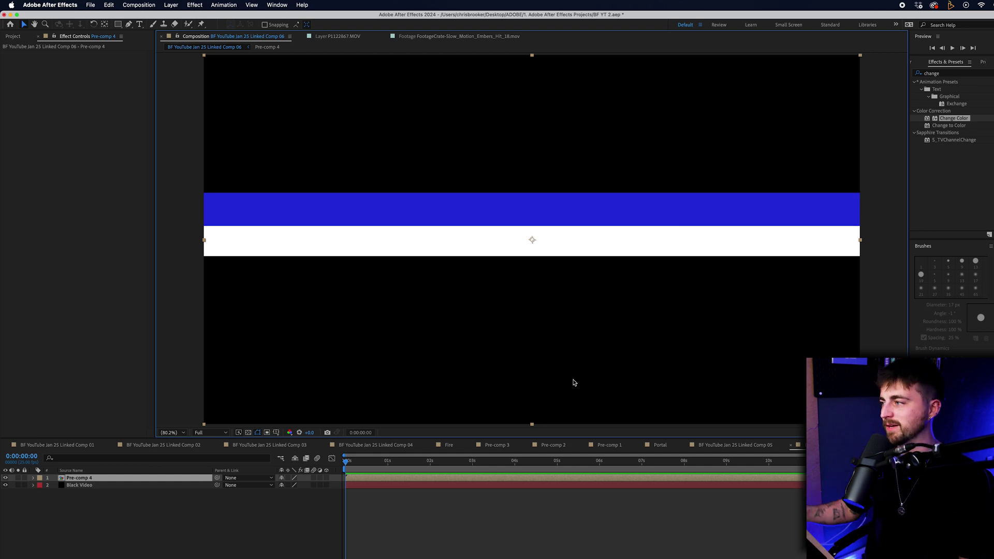
{"action": "left_click", "coordinate": [891, 353]}
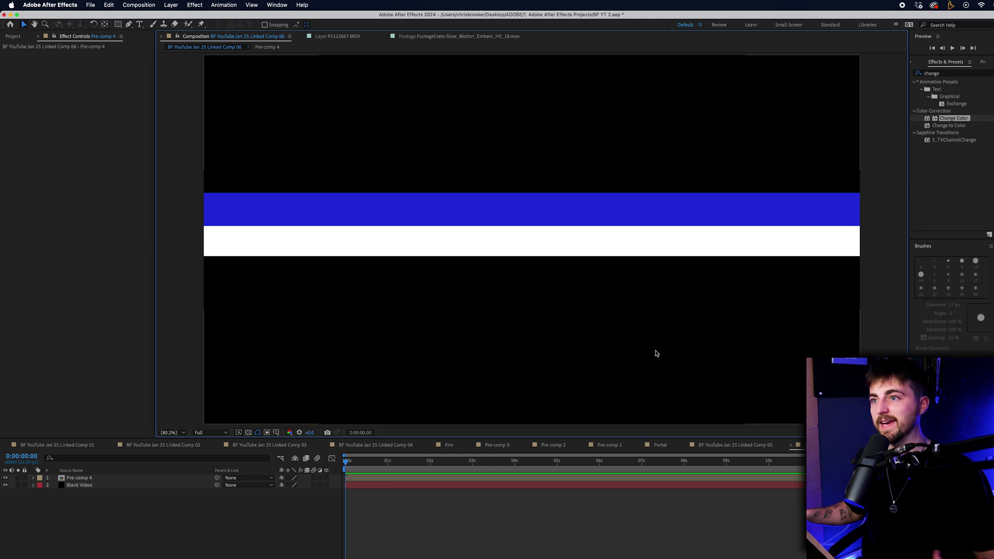
Add a text layer reading SUBSCRIBE TO BROOKER FILMS on the bar and widen the Properties panel
{"action": "left_click", "coordinate": [139, 25]}
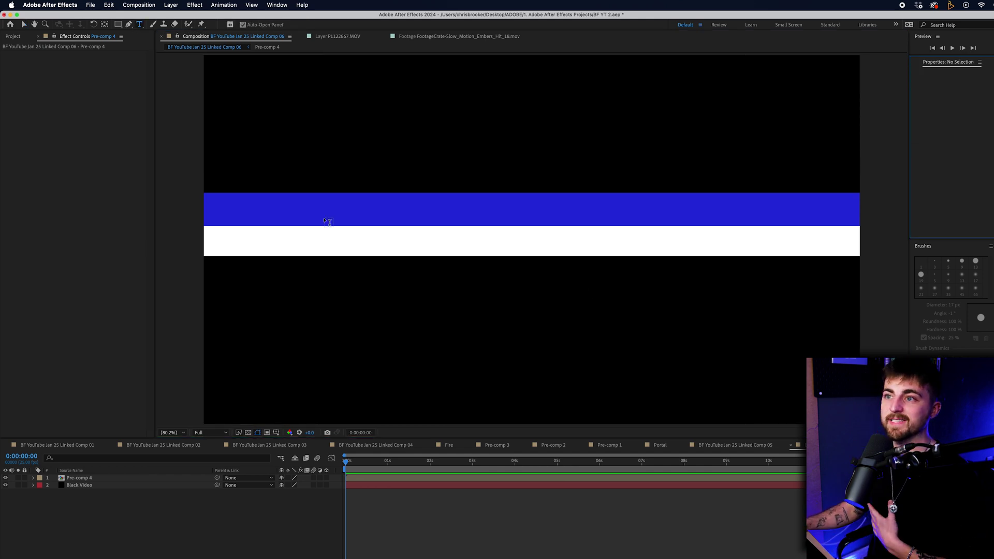
{"action": "left_click", "coordinate": [296, 236]}
{"action": "type", "text": "SUBSCRIBE TO BROOKER FILMS"}
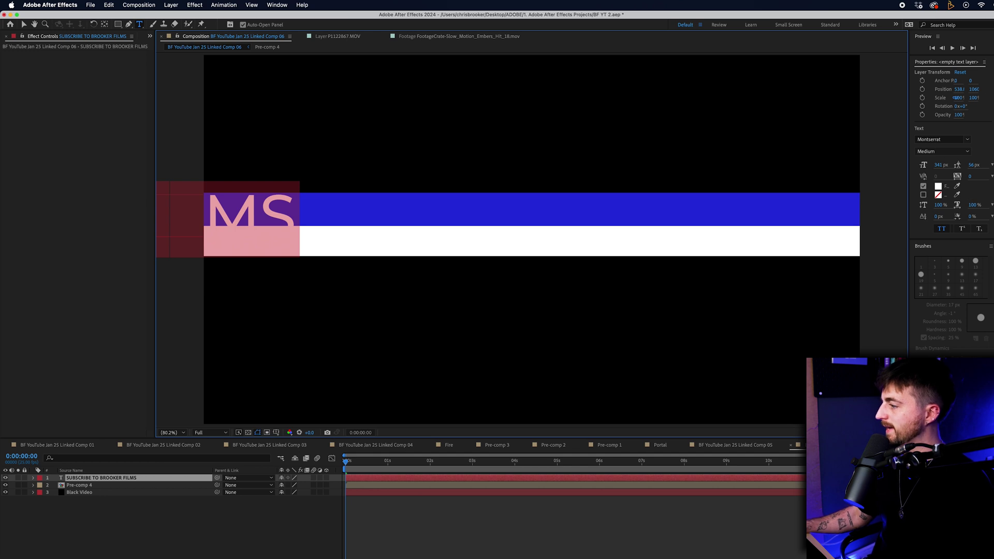
{"action": "left_click", "coordinate": [926, 247]}
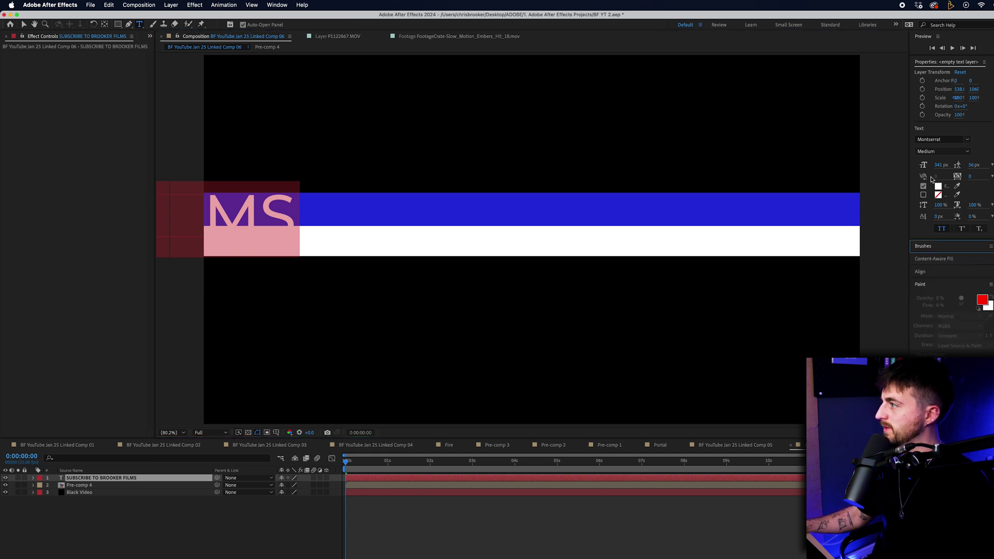
{"action": "left_click_drag", "start_coordinate": [909, 124], "coordinate": [875, 127]}
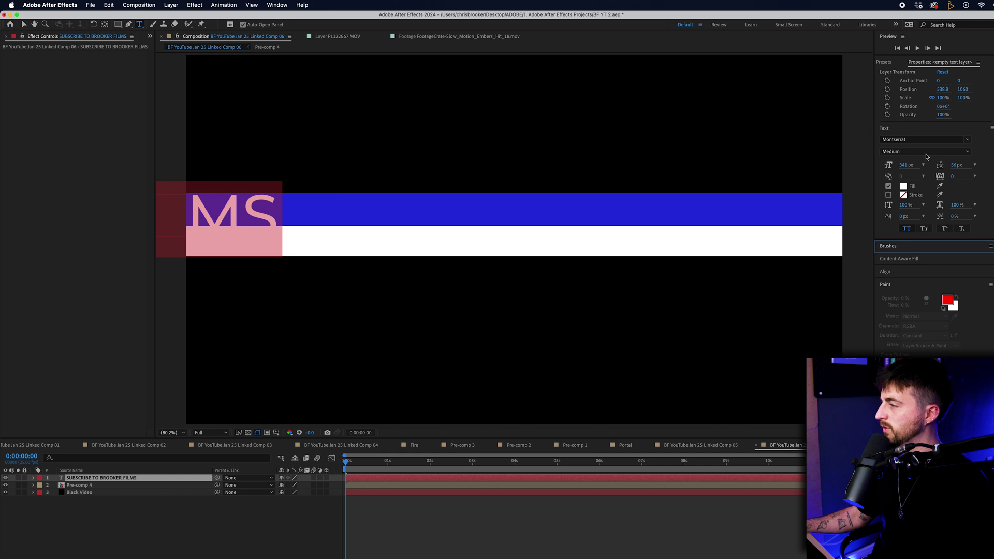
Make the subscribe text near-black (161616) and slide it right across the bar
{"action": "left_click", "coordinate": [904, 188]}
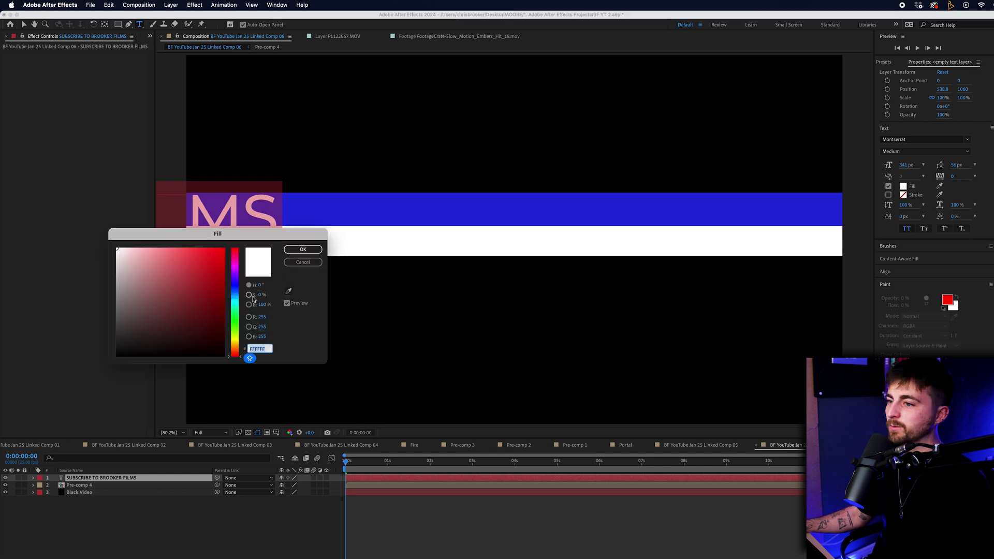
{"action": "mouse_move", "coordinate": [208, 336]}
{"action": "left_mouse_down"}
{"action": "mouse_move", "coordinate": [221, 373]}
{"action": "mouse_move", "coordinate": [121, 350]}
{"action": "left_mouse_up"}
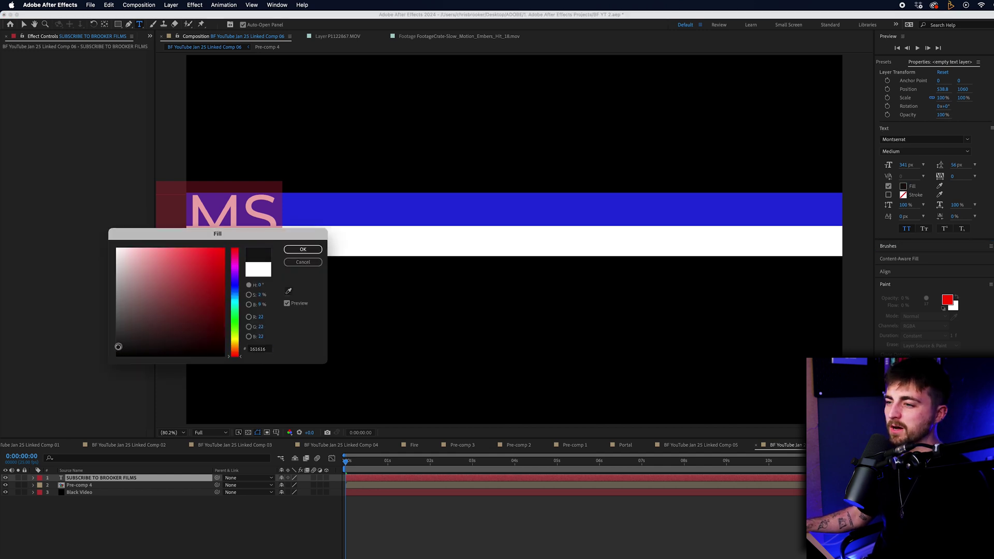
{"action": "left_click", "coordinate": [305, 251]}
{"action": "left_click", "coordinate": [26, 26]}
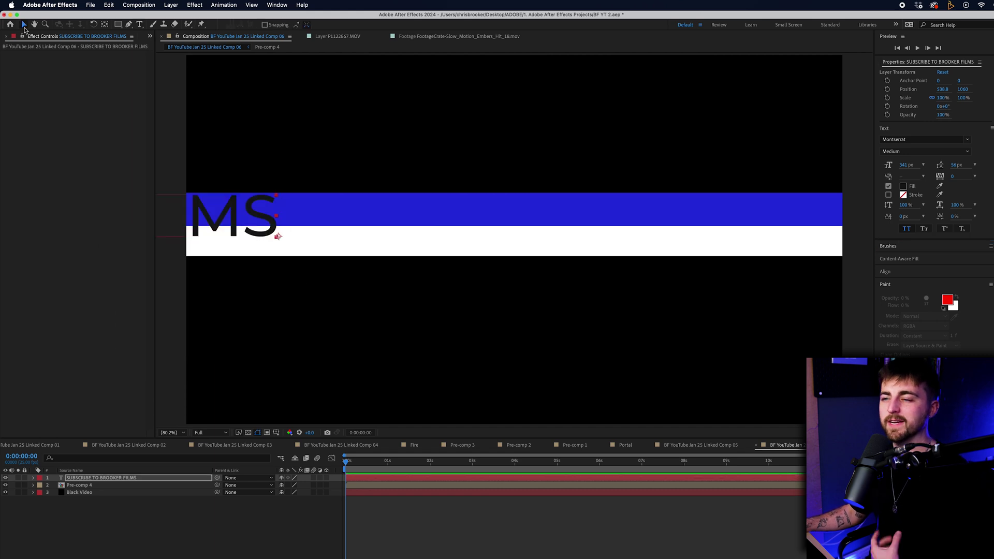
{"action": "left_click_drag", "start_coordinate": [278, 230], "coordinate": [640, 228]}
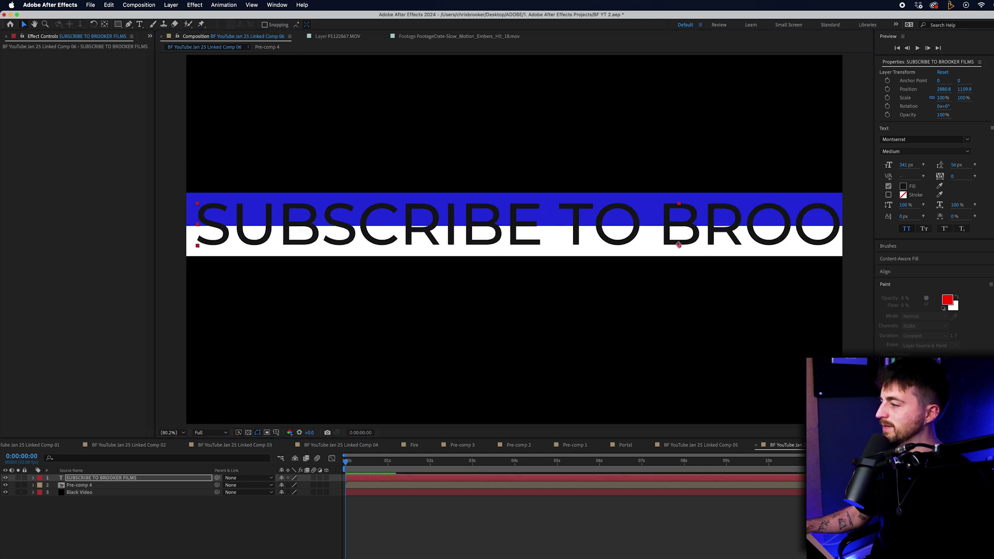
Scale the text layer to 35% and turn on the composition grid
{"action": "key", "text": "s"}
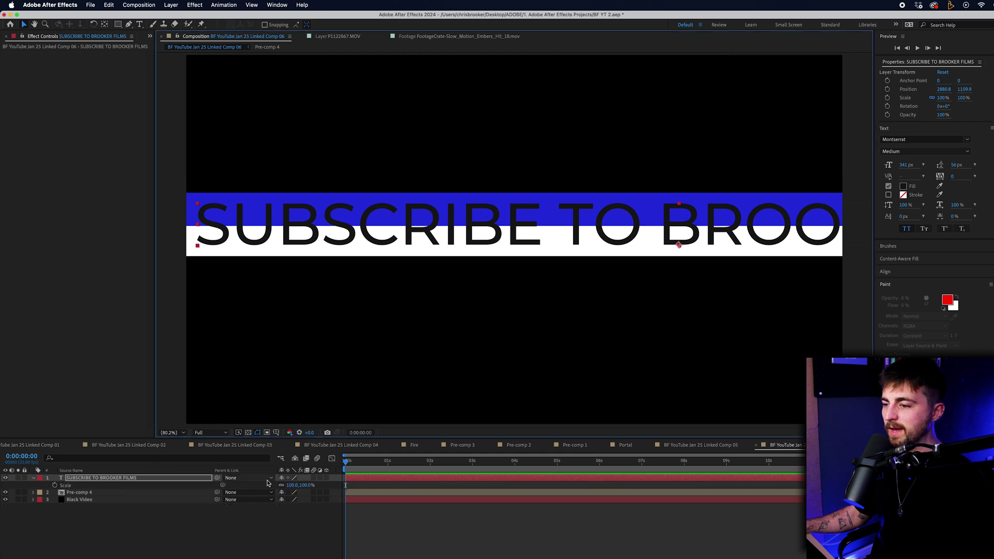
{"action": "left_click_drag", "start_coordinate": [300, 487], "coordinate": [548, 242]}
{"action": "left_click", "coordinate": [276, 432]}
{"action": "left_click", "coordinate": [293, 451]}
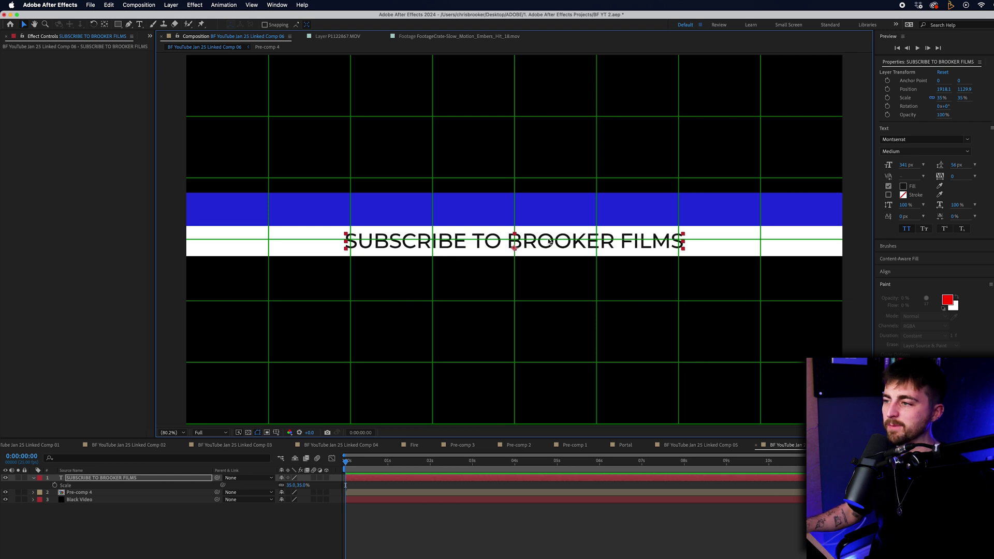
Insert 'BREAKING NEWS: ' before SUBSCRIBE in the headline
{"action": "double_click", "coordinate": [474, 238]}
{"action": "left_click", "coordinate": [347, 242]}
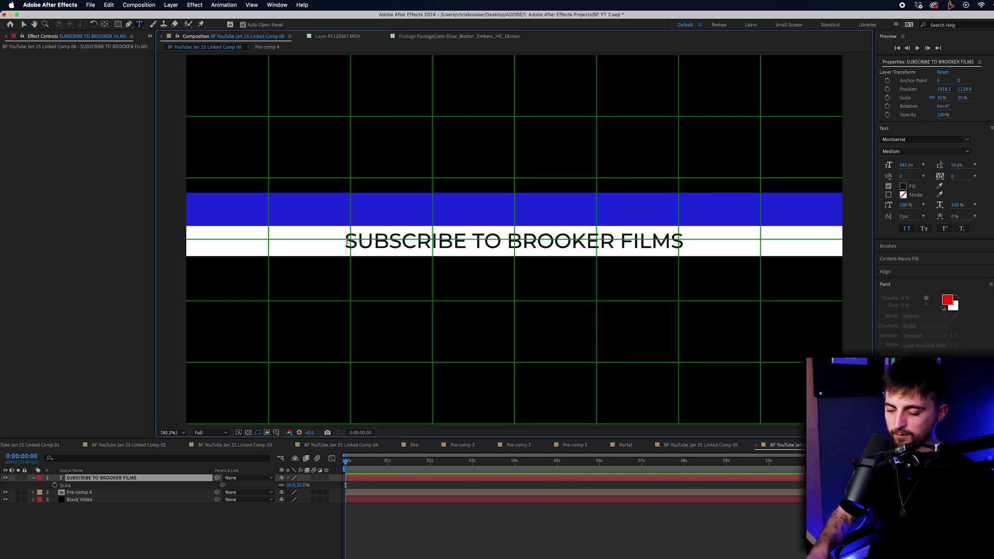
{"action": "type", "text": "BREAKING NEWS:"}
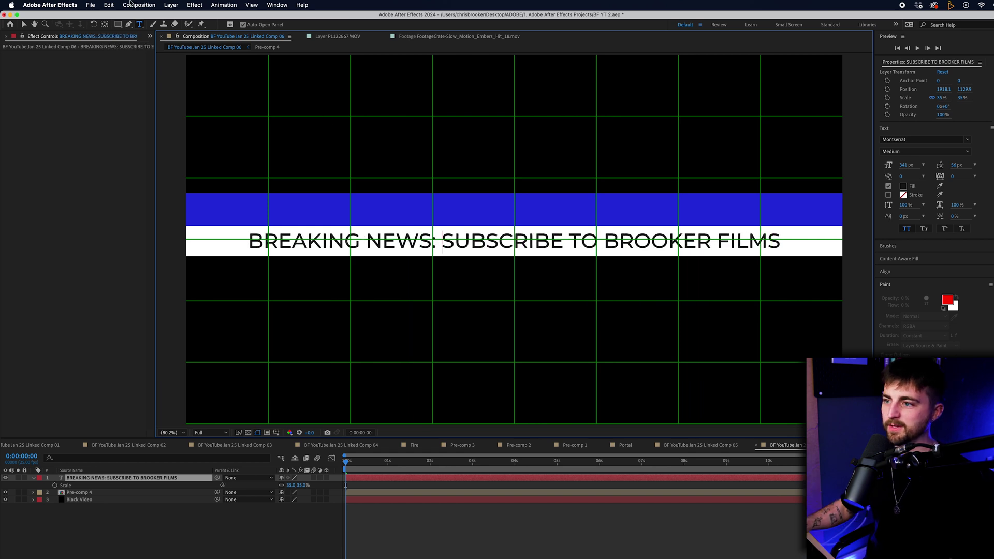
{"action": "left_click", "coordinate": [24, 25]}
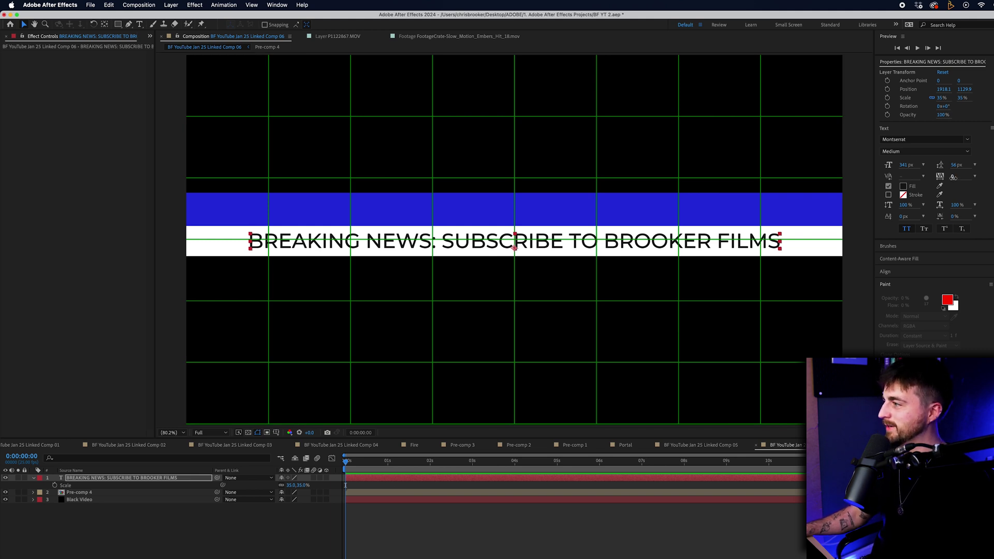
Widen the headline's tracking, set font size to 319 px, and turn the grid off
{"action": "left_click_drag", "start_coordinate": [952, 177], "coordinate": [953, 176]}
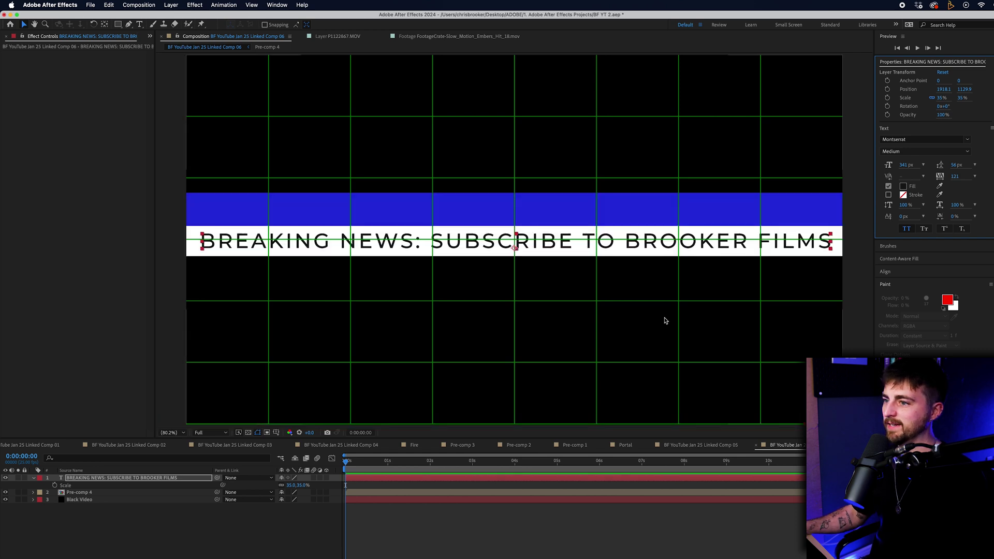
{"action": "left_click_drag", "start_coordinate": [908, 167], "coordinate": [815, 253]}
{"action": "left_click", "coordinate": [624, 520]}
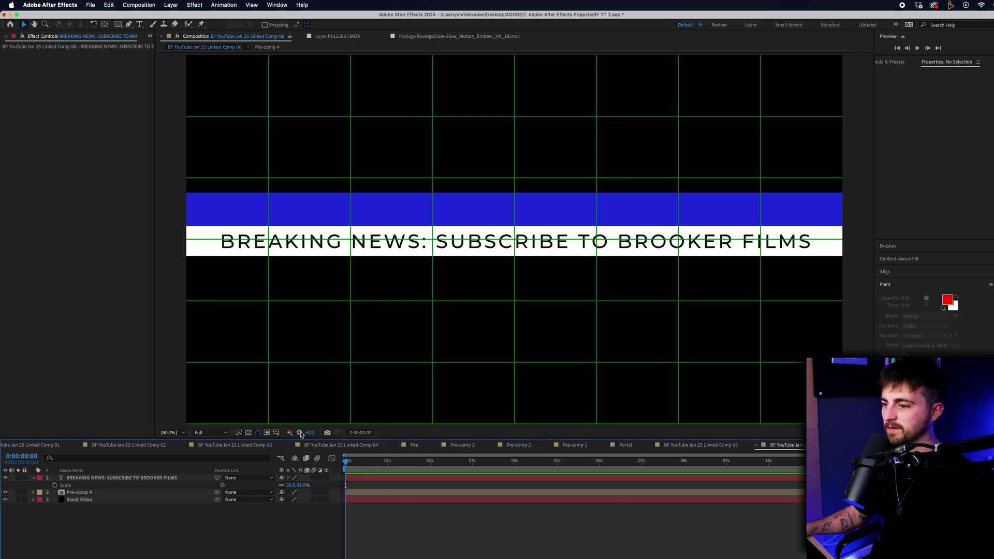
{"action": "left_click", "coordinate": [277, 434]}
{"action": "left_click", "coordinate": [305, 453]}
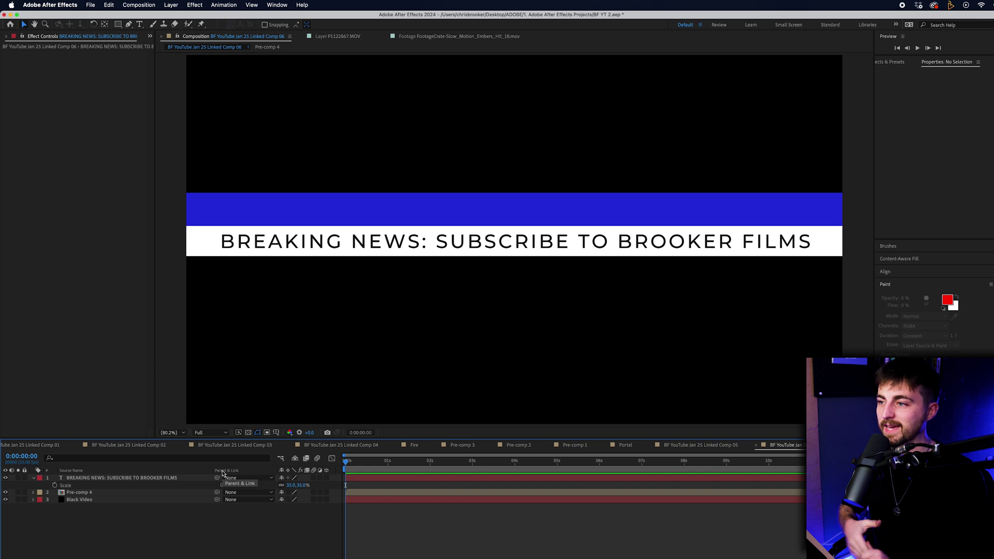
Duplicate the headline layer and move the copy off-screen left
{"action": "left_click", "coordinate": [176, 478]}
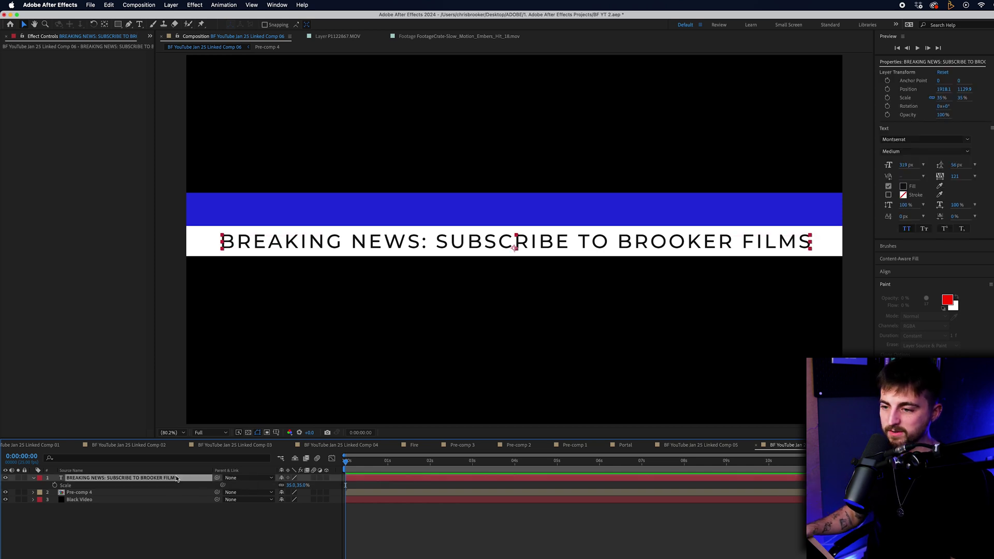
{"action": "key", "text": "super+d"}
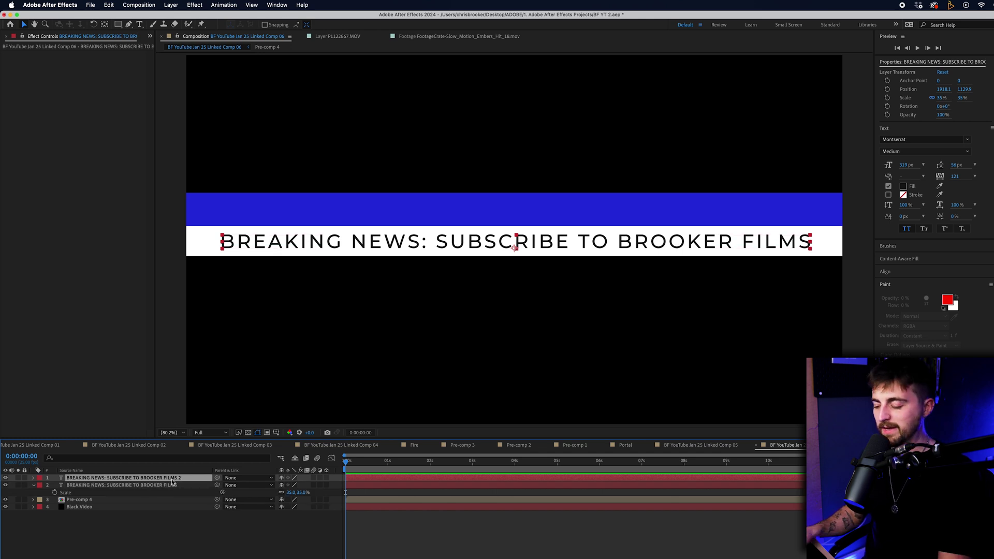
{"action": "key", "text": "p"}
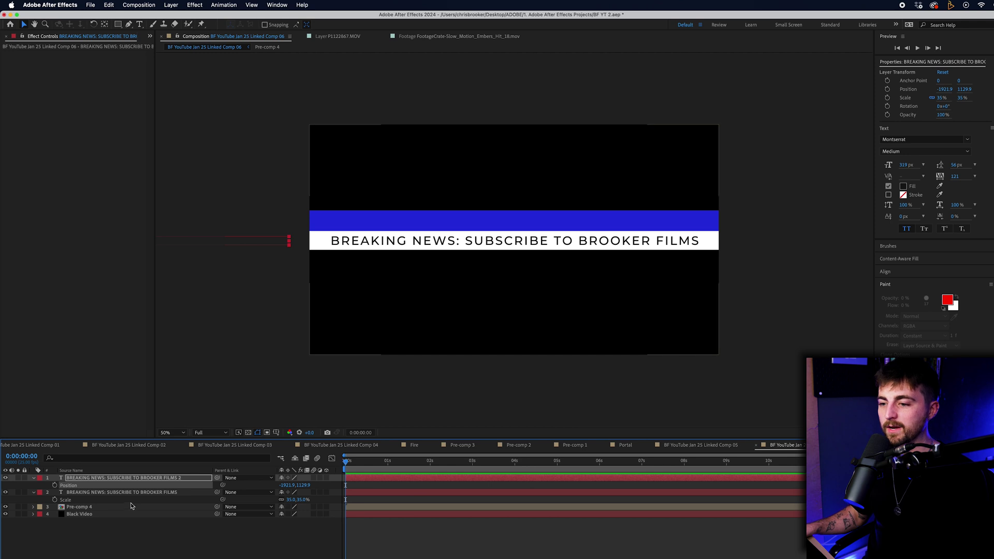
Add Position keyframes at 0 and 6 seconds on both headline layers
{"action": "left_click", "coordinate": [62, 490]}
{"action": "key", "text": "p"}
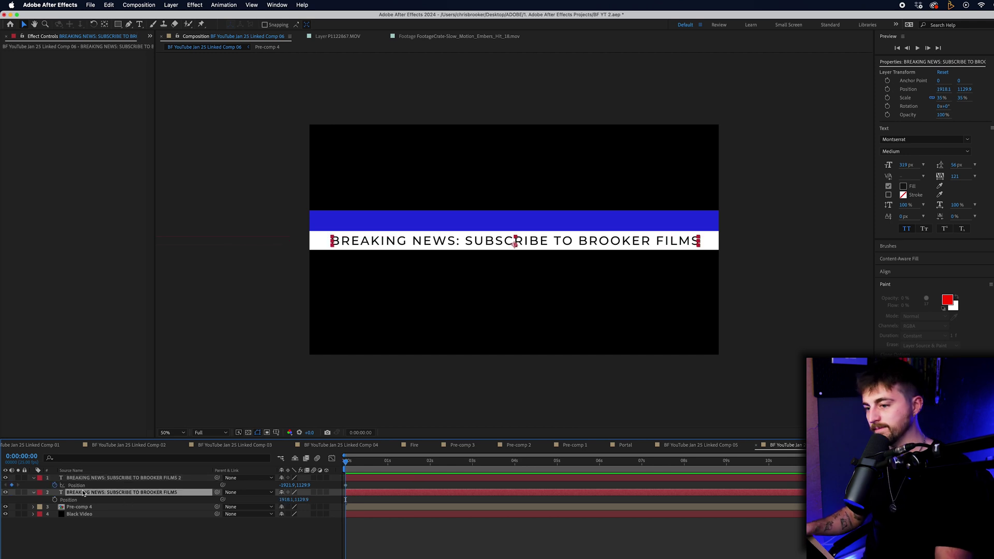
{"action": "left_click", "coordinate": [56, 499]}
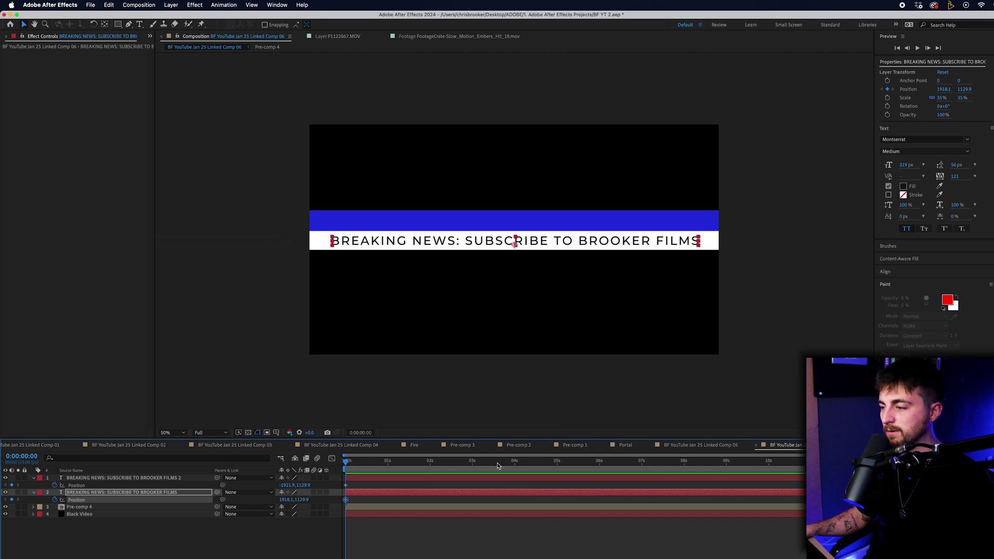
{"action": "left_click", "coordinate": [600, 466]}
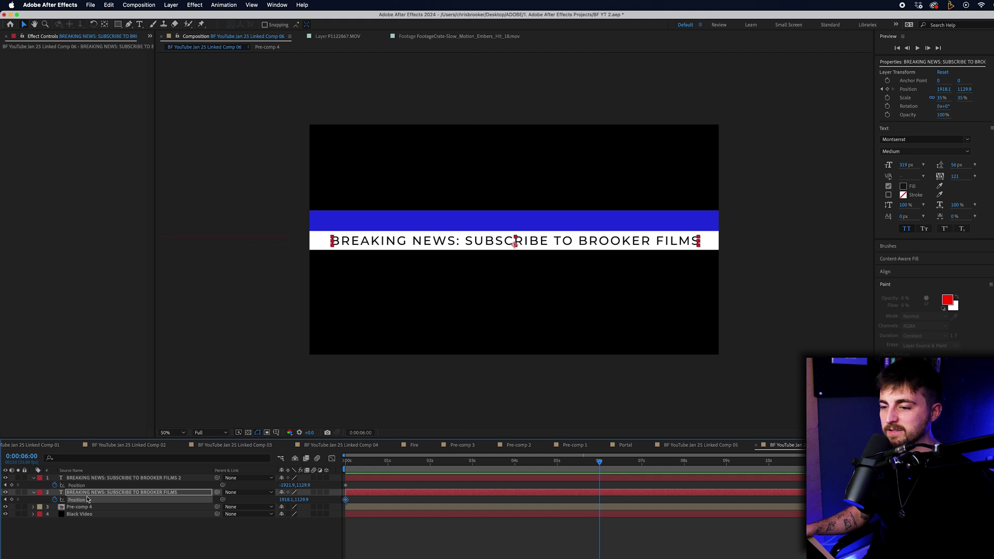
{"action": "left_click", "coordinate": [12, 485]}
{"action": "left_click", "coordinate": [12, 500]}
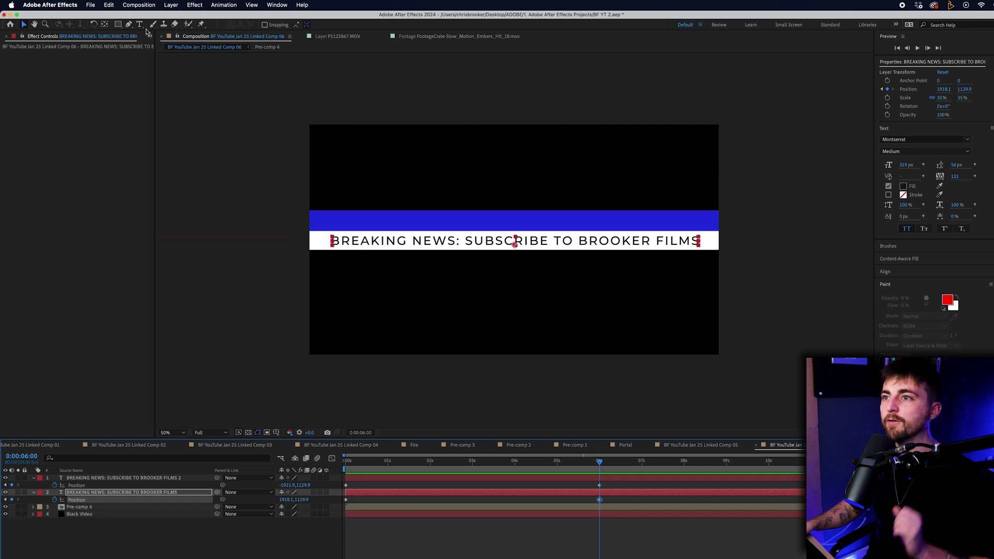
Add a Null 3 layer at the top of the stack and parent both headline layers to it
{"action": "left_click", "coordinate": [171, 5]}
{"action": "mouse_move", "coordinate": [189, 20]}
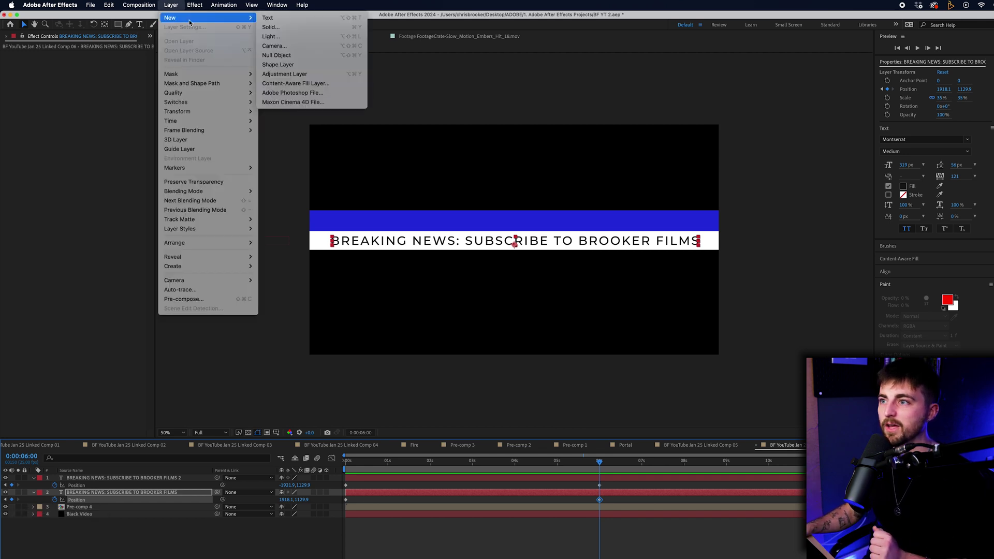
{"action": "left_click", "coordinate": [280, 55]}
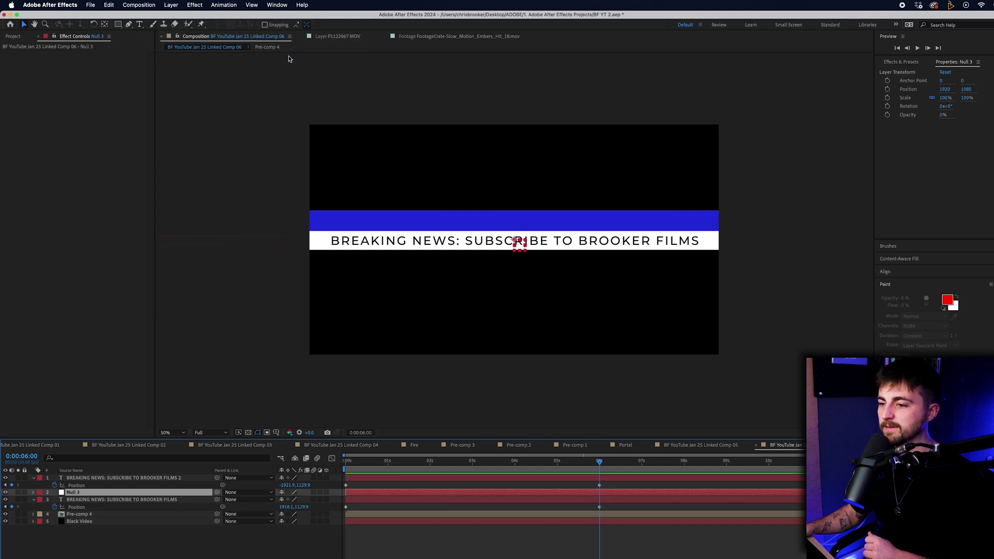
{"action": "left_click_drag", "start_coordinate": [130, 496], "coordinate": [126, 479]}
{"action": "left_click", "coordinate": [167, 486]}
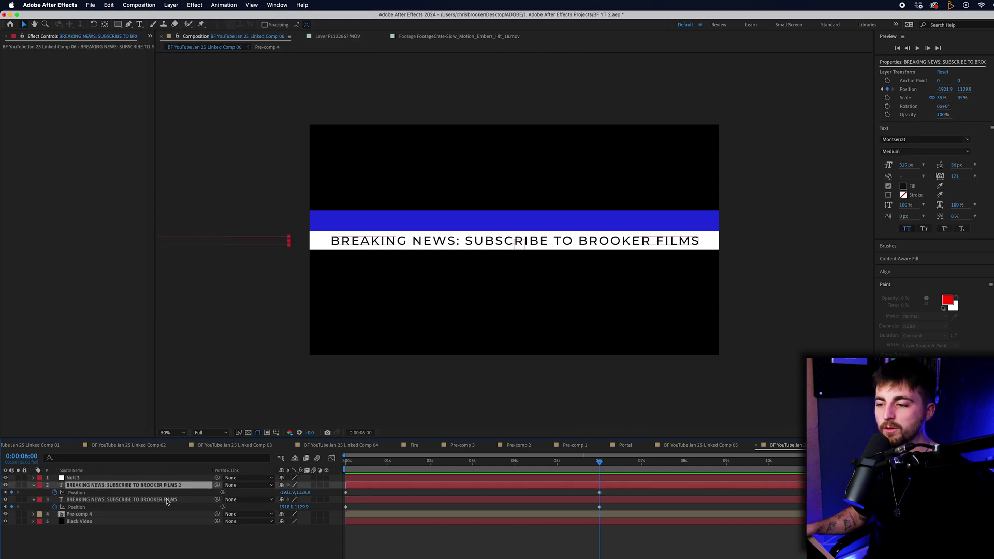
{"action": "left_click", "coordinate": [167, 501], "text": "shift"}
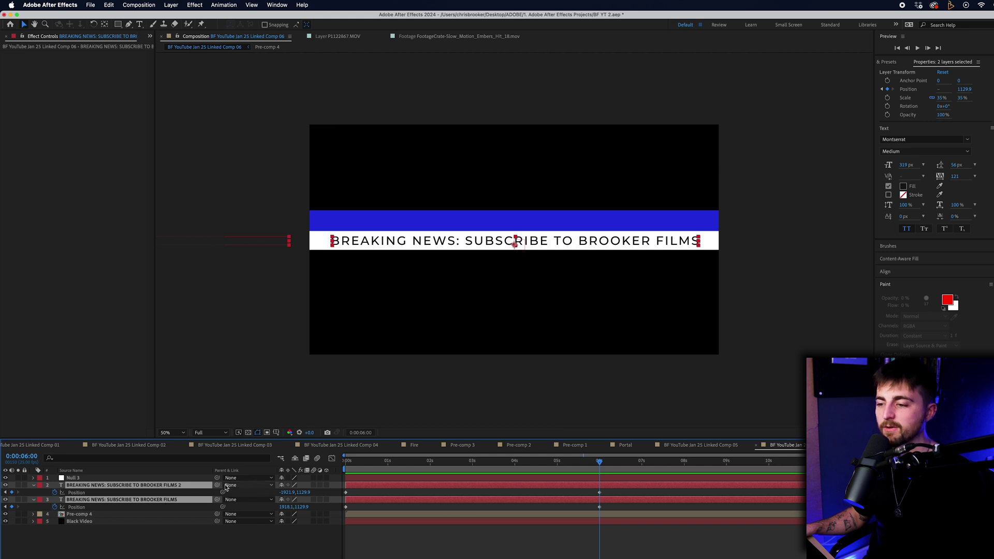
{"action": "left_click_drag", "start_coordinate": [192, 488], "coordinate": [117, 477]}
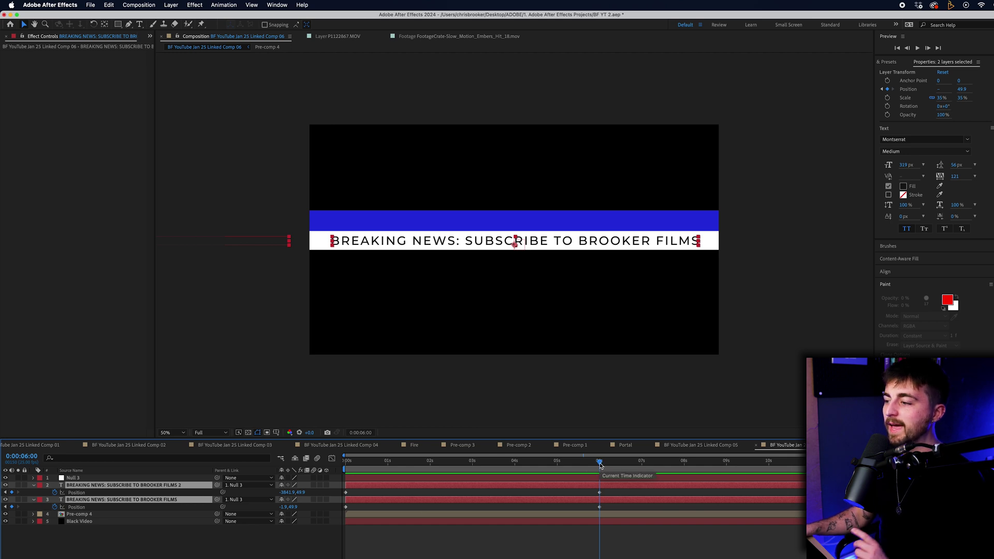
Keyframe Null 3's Position X from 1920 at 0 s to 5760 at 6 s
{"action": "key", "text": "Page_Up"}
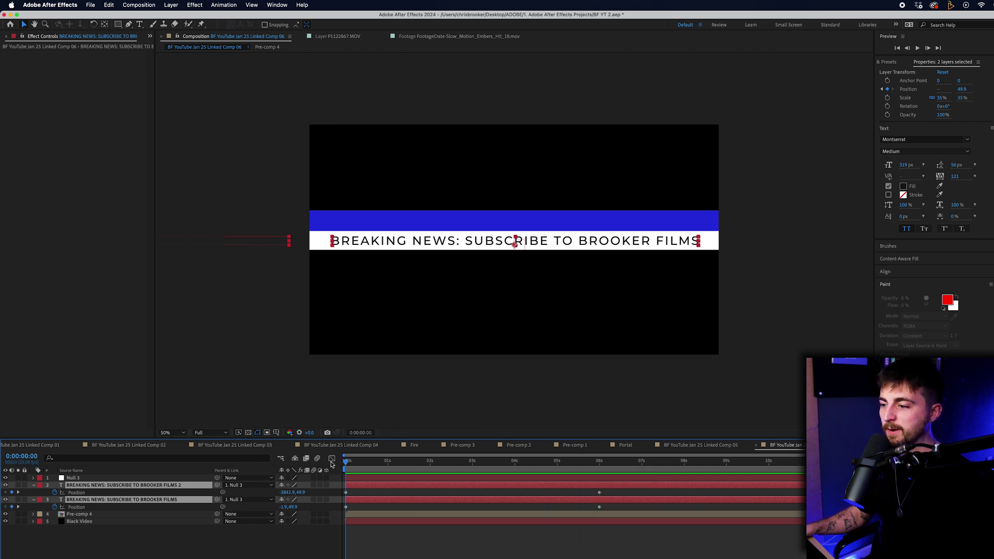
{"action": "left_click", "coordinate": [87, 477]}
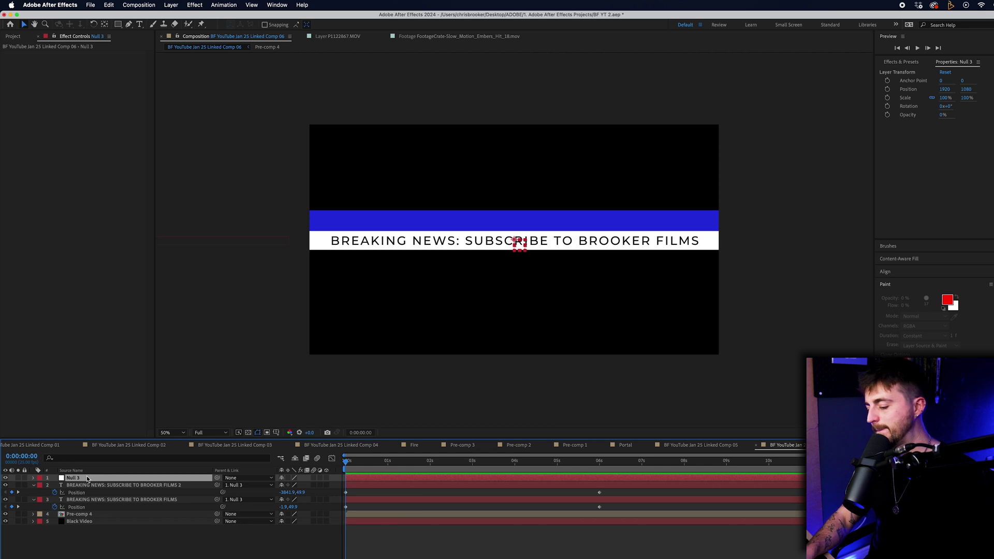
{"action": "key", "text": "p"}
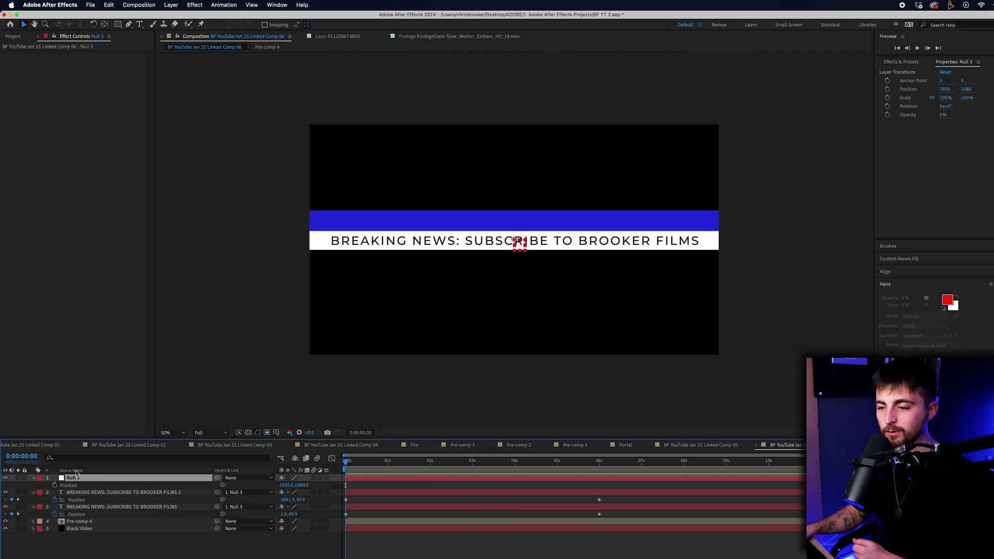
{"action": "left_click", "coordinate": [55, 485]}
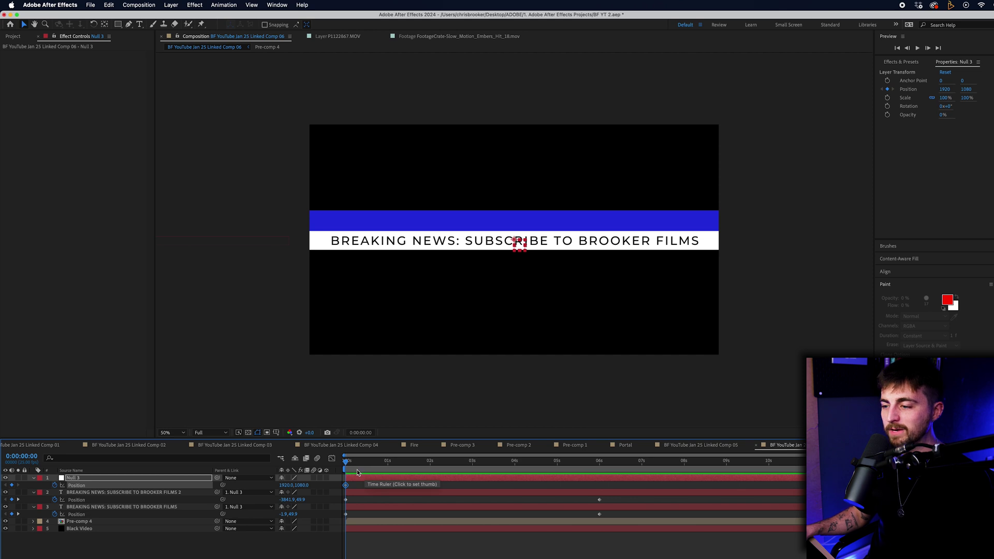
{"action": "left_click", "coordinate": [359, 471]}
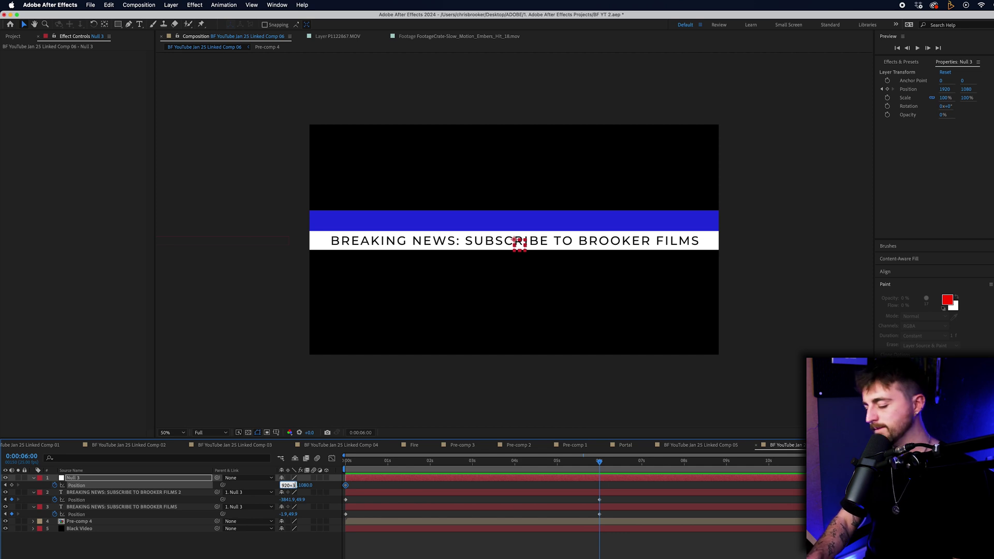
{"action": "key", "text": "Return"}
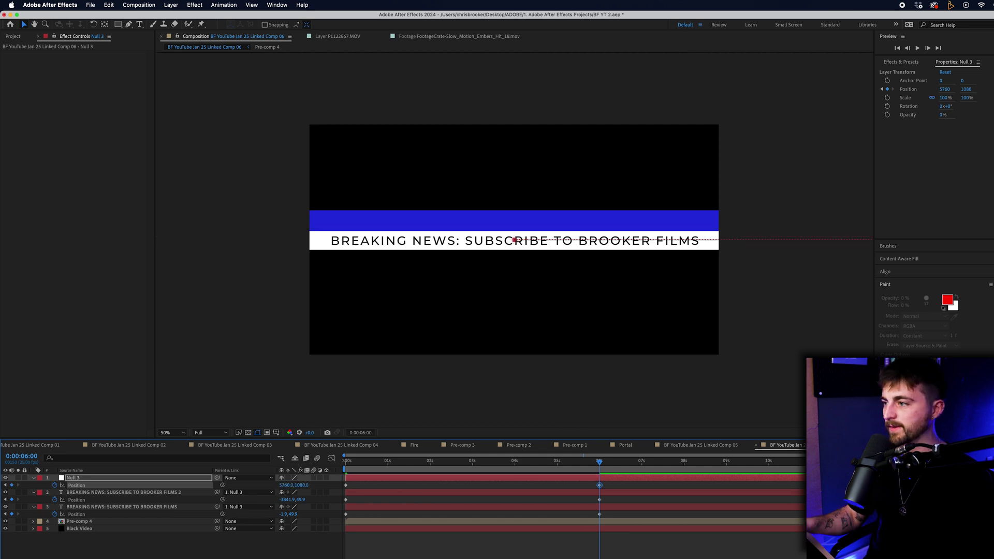
Rewind and preview the scrolling ticker, then park the time on the 6 s keyframes
{"action": "left_click_drag", "start_coordinate": [590, 462], "coordinate": [249, 481]}
{"action": "key", "text": "space"}
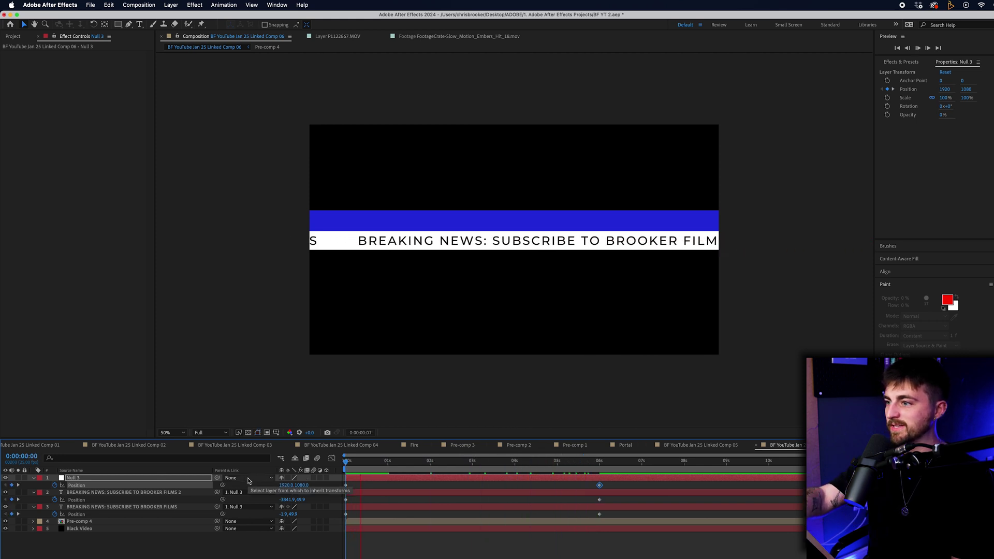
{"action": "key", "text": "space"}
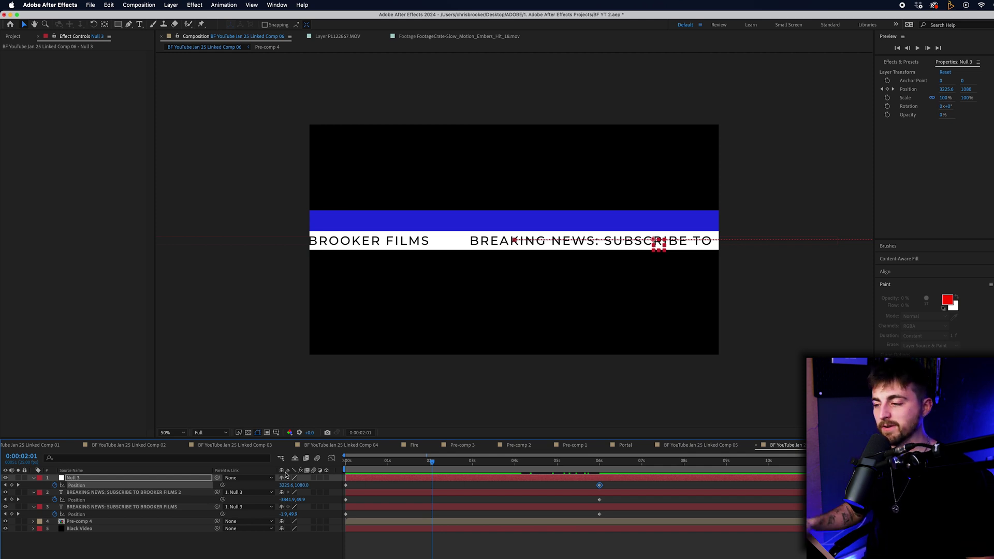
{"action": "left_click_drag", "start_coordinate": [534, 468], "coordinate": [600, 465]}
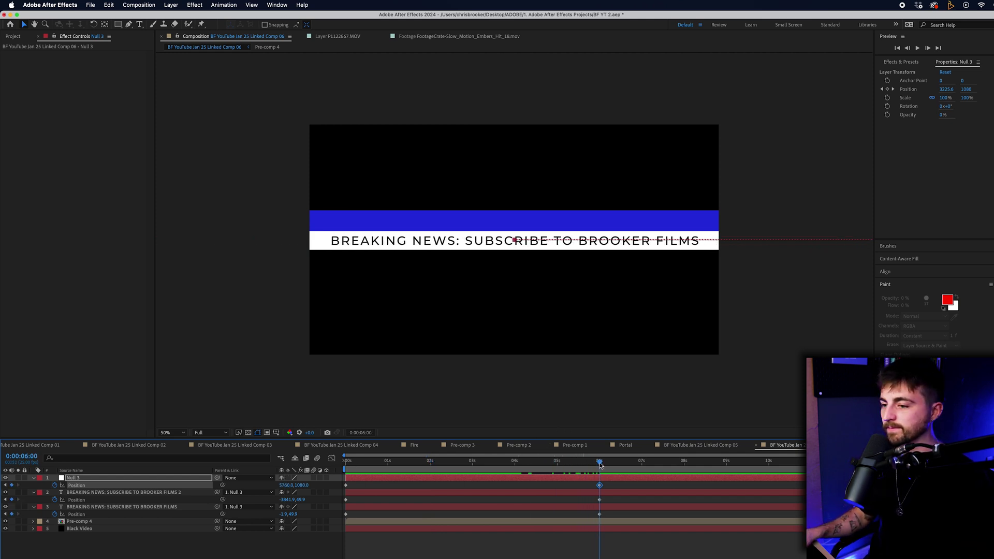
Pre-compose Null 3 and both ticker text layers into Pre-comp 5
{"action": "left_click", "coordinate": [108, 493], "text": "shift"}
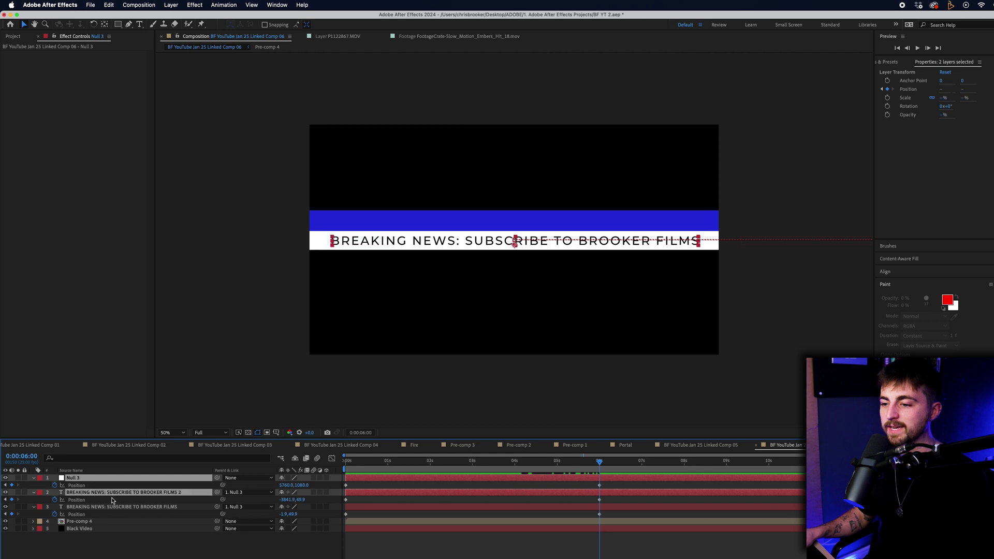
{"action": "left_click", "coordinate": [111, 507], "text": "shift"}
{"action": "right_click", "coordinate": [135, 509]}
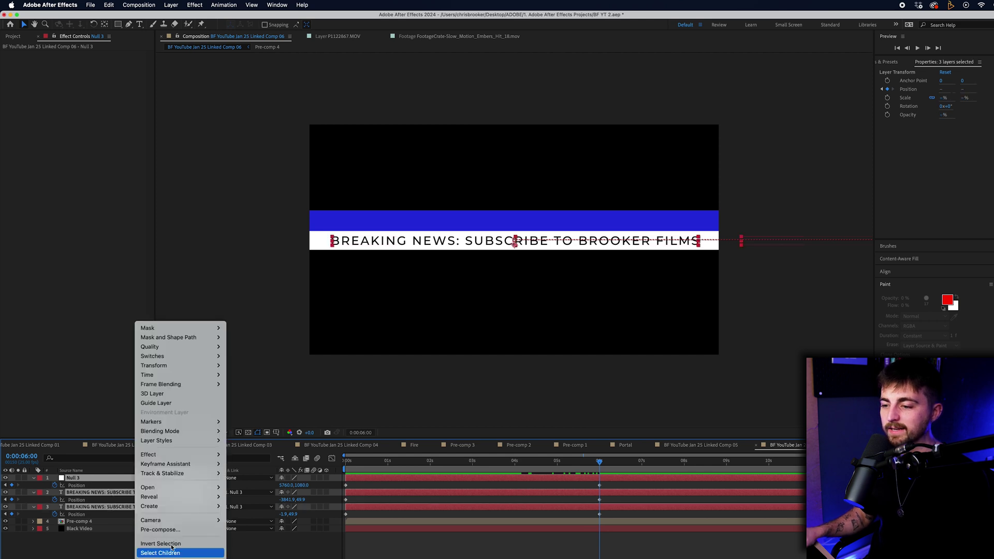
{"action": "left_click", "coordinate": [166, 530]}
{"action": "key", "text": "Return"}
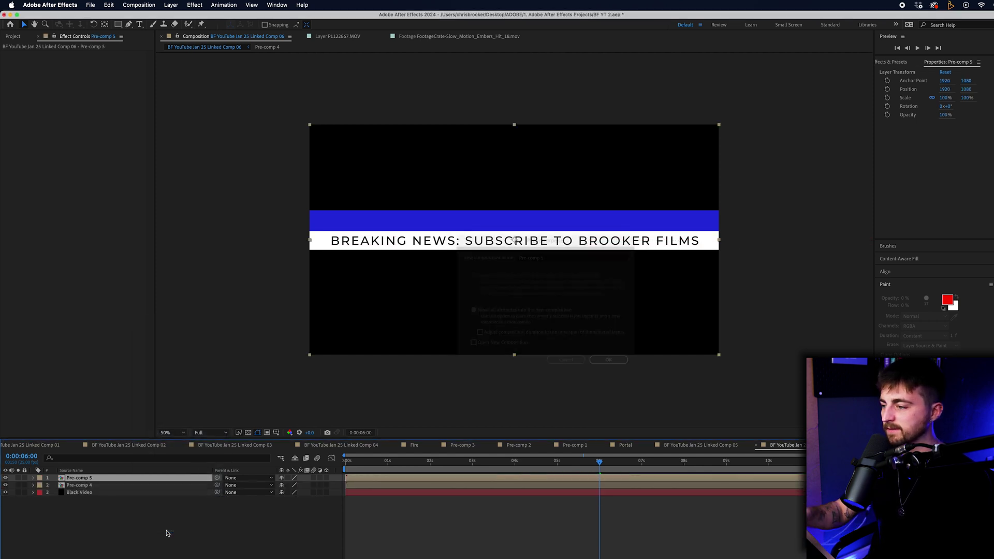
{"action": "left_click", "coordinate": [174, 490]}
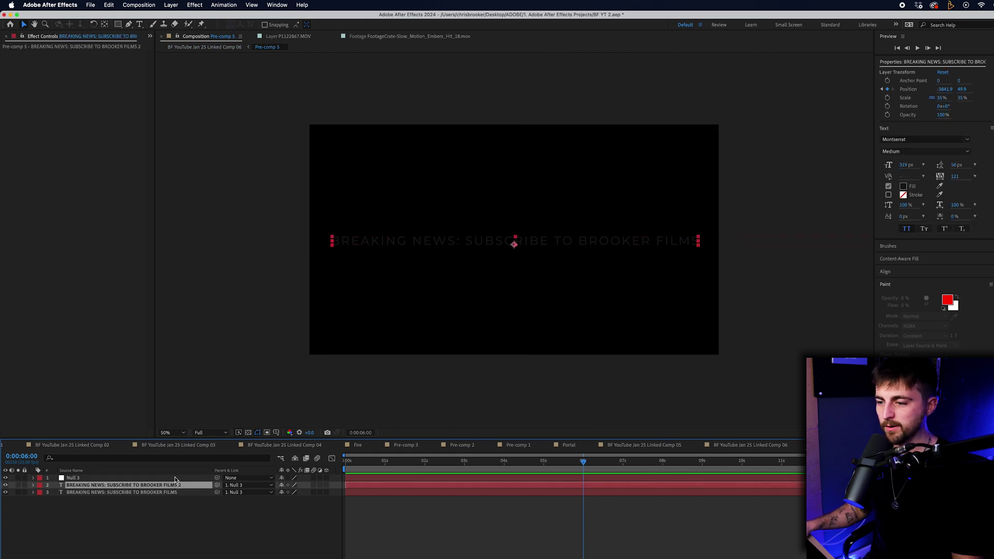
End Pre-comp 5's work area at the 6 s keyframe and trim the comp to it
{"action": "left_click", "coordinate": [175, 478]}
{"action": "key", "text": "p"}
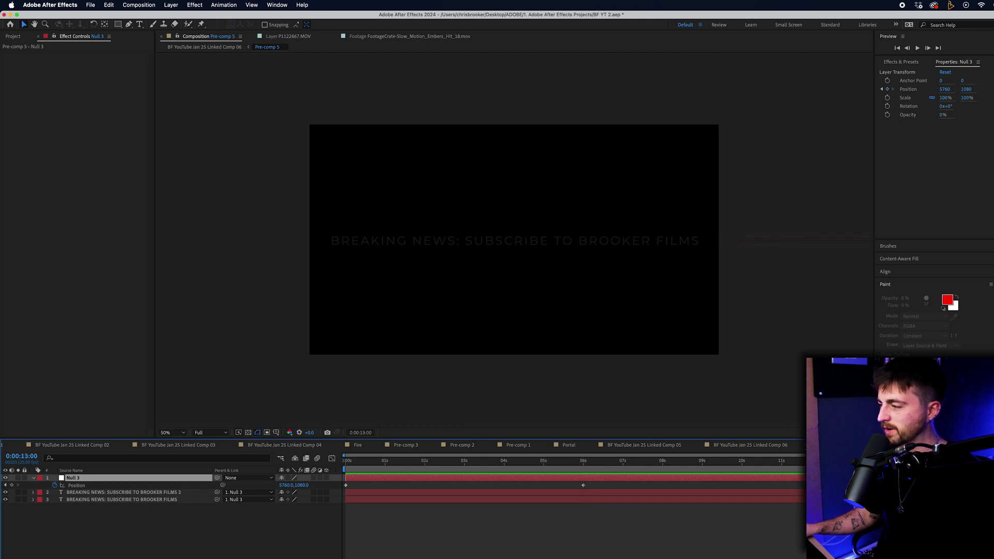
{"action": "left_click_drag", "start_coordinate": [800, 513], "coordinate": [588, 500]}
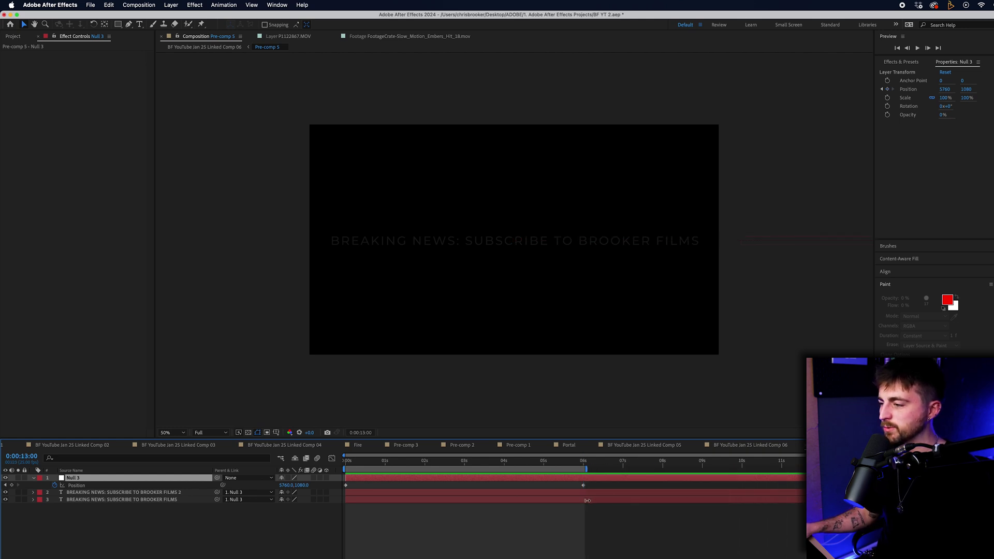
{"action": "left_click_drag", "start_coordinate": [582, 464], "coordinate": [552, 467]}
{"action": "right_click", "coordinate": [516, 470]}
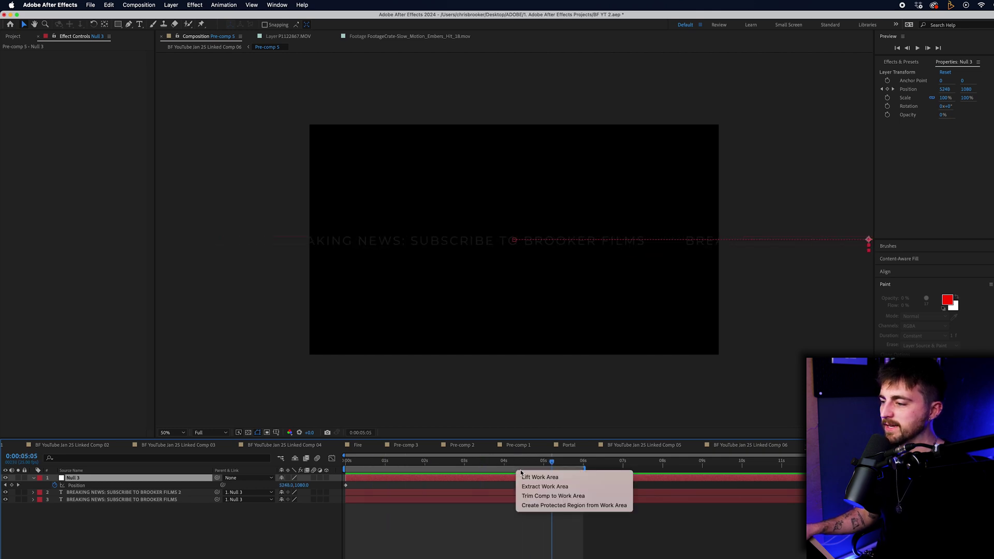
{"action": "left_click", "coordinate": [556, 497]}
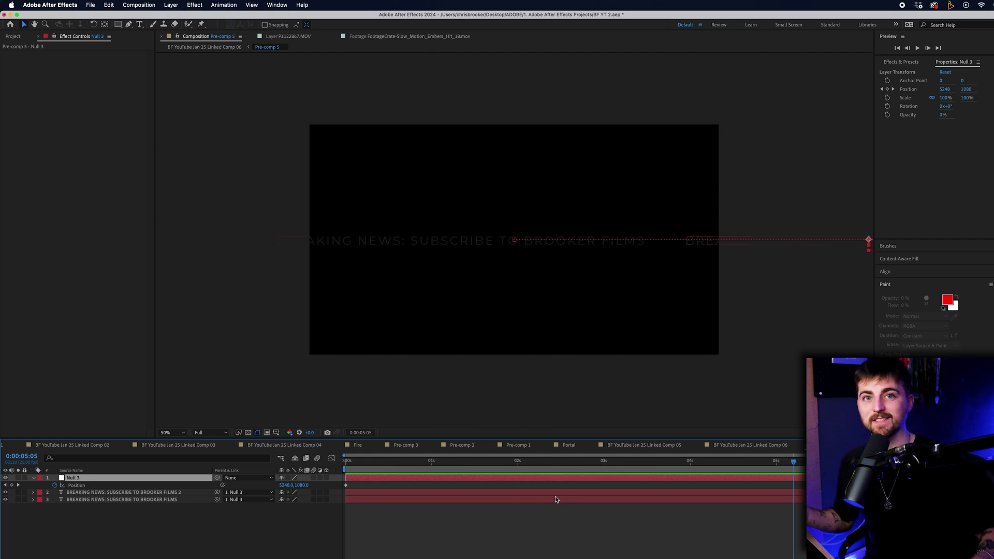
Preview the trimmed ticker, then go back to the BF YouTube Jan 25 Linked Comp 06 composition
{"action": "left_click_drag", "start_coordinate": [793, 460], "coordinate": [345, 461]}
{"action": "key", "text": "space"}
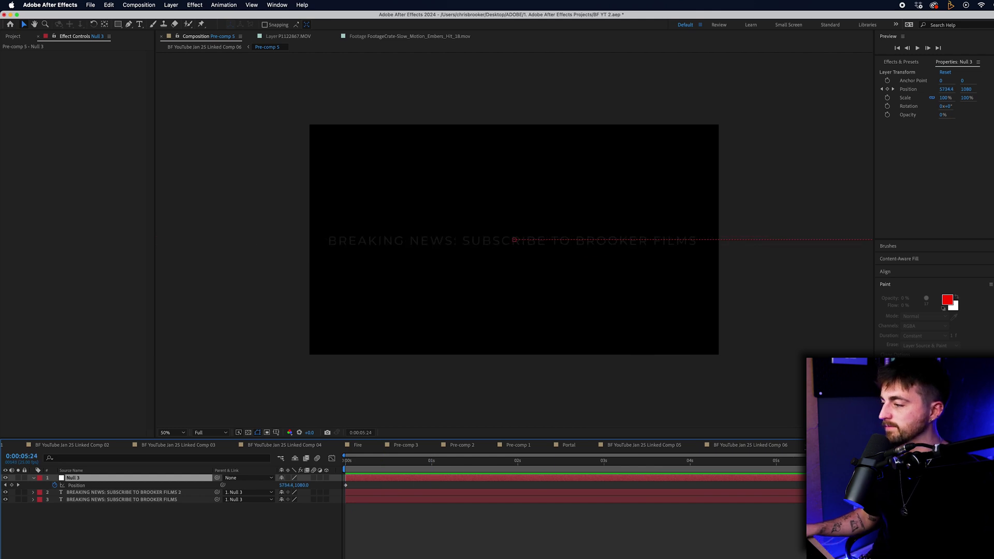
{"action": "key", "text": "Page_Up"}
{"action": "key", "text": "Page_Up"}
{"action": "key", "text": "Page_Up"}
{"action": "key", "text": "Page_Up"}
{"action": "key", "text": "Page_Up"}
{"action": "key", "text": "Page_Up"}
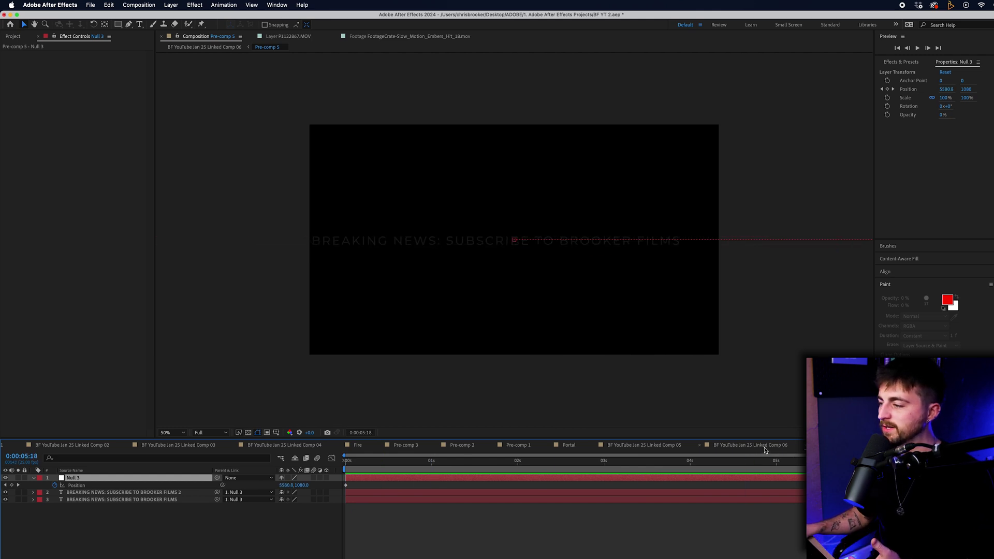
{"action": "left_click", "coordinate": [765, 446]}
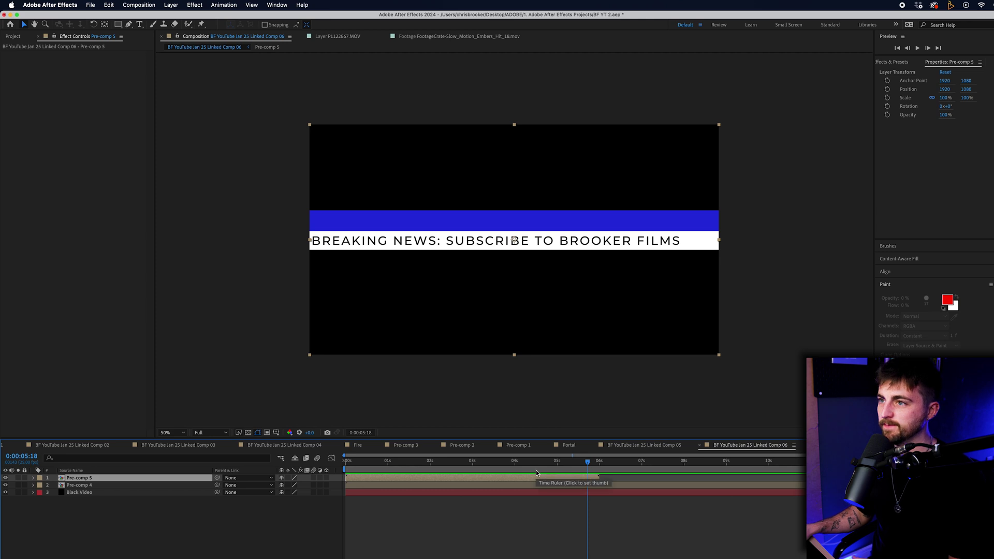
Enable Time Remapping on the Pre-comp 5 layer
{"action": "right_click", "coordinate": [510, 479]}
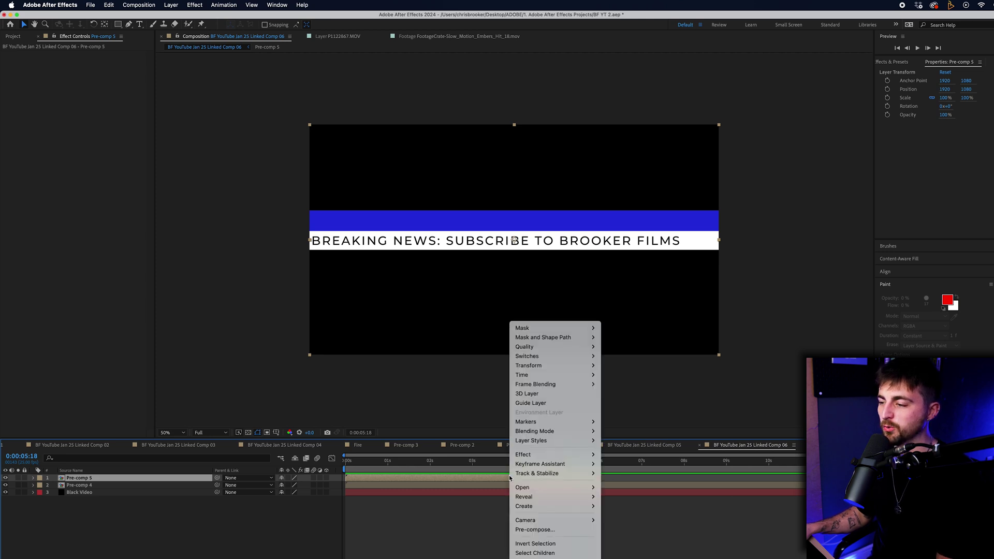
{"action": "mouse_move", "coordinate": [549, 375]}
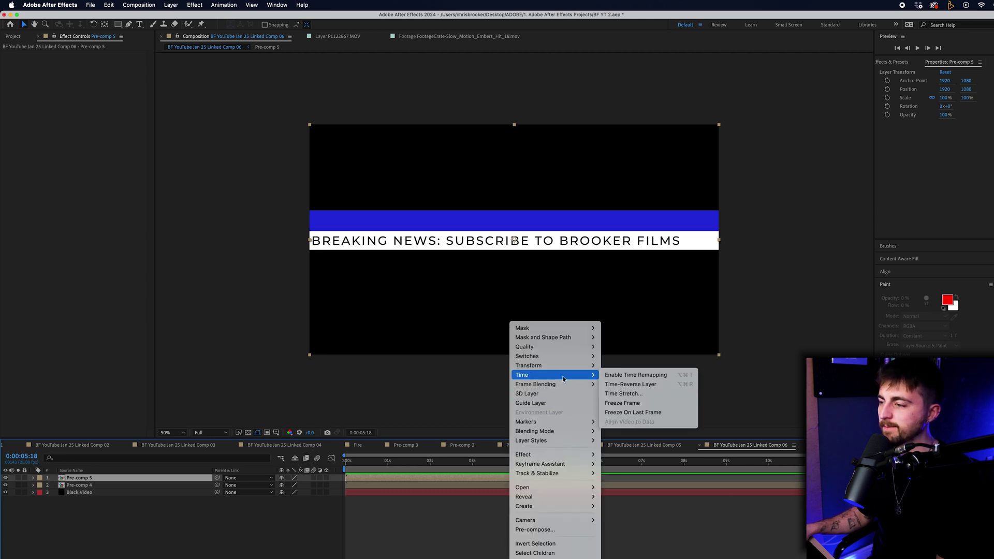
{"action": "left_click", "coordinate": [636, 375]}
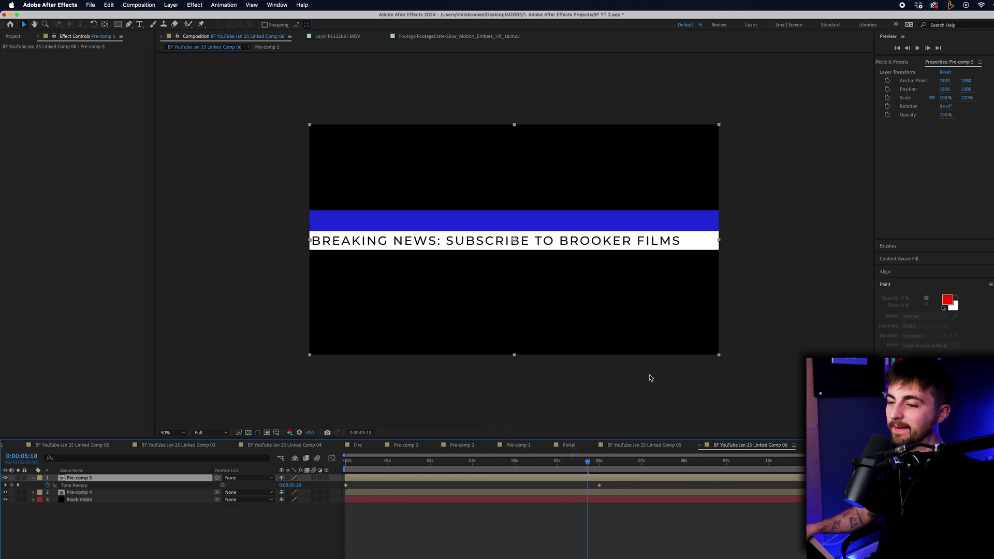
Drive Time Remap with a loopOut() expression and preview the looping ticker
{"action": "left_click", "coordinate": [47, 486], "text": "alt"}
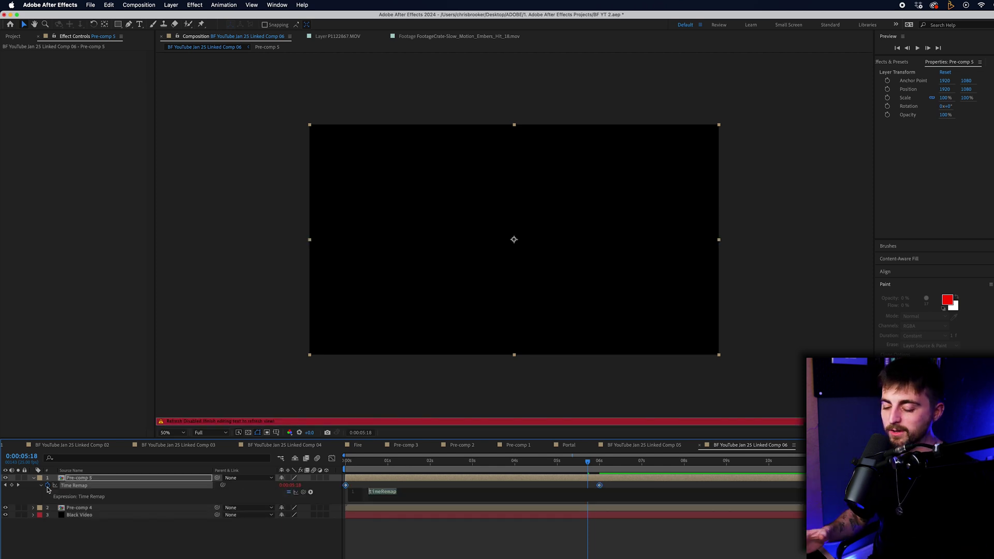
{"action": "type", "text": "loop"}
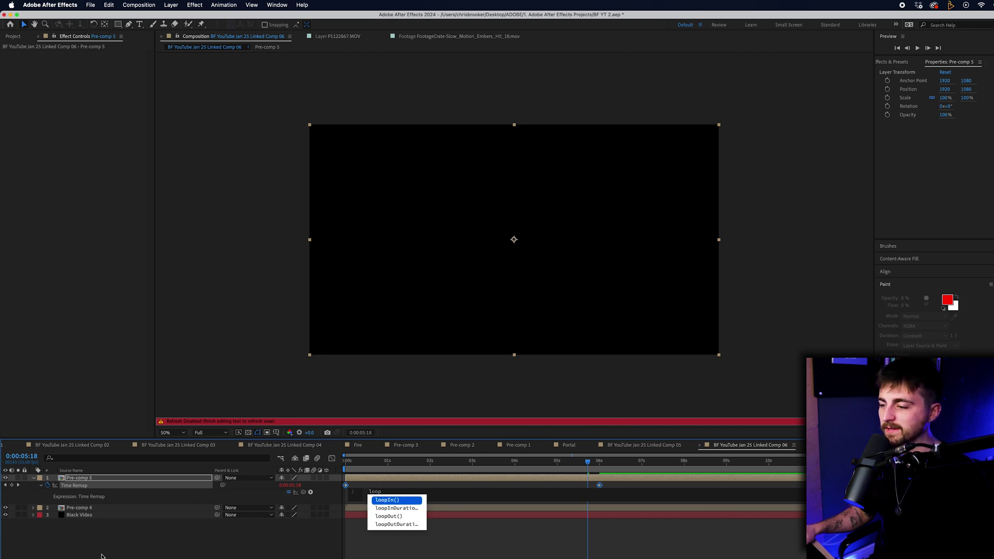
{"action": "left_click", "coordinate": [397, 517]}
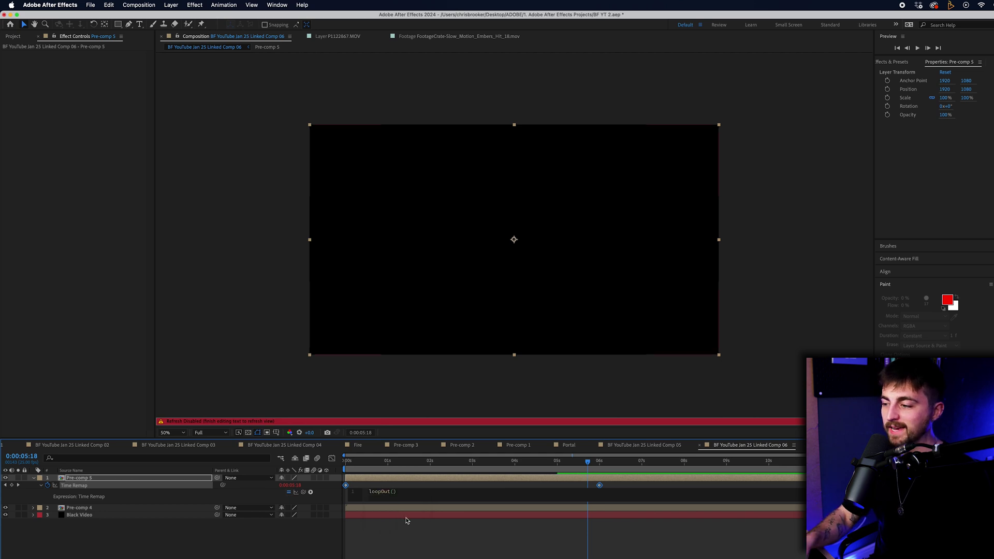
{"action": "left_click", "coordinate": [422, 524]}
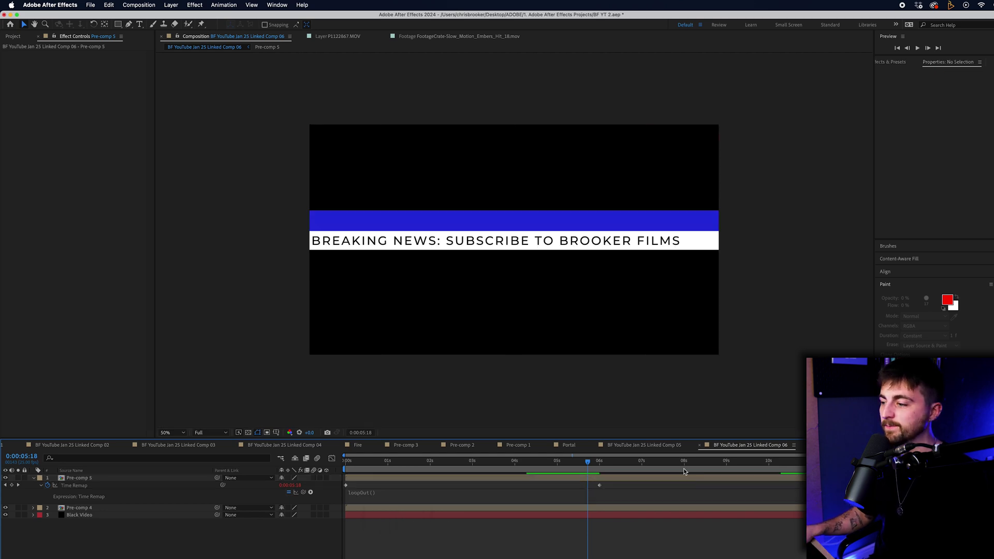
{"action": "left_click_drag", "start_coordinate": [608, 467], "coordinate": [485, 469]}
{"action": "key", "text": "space"}
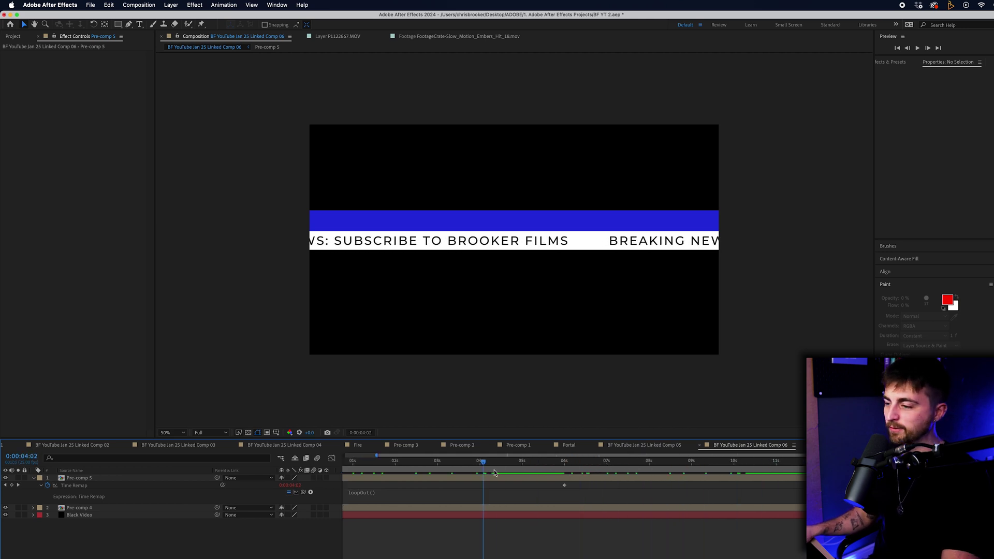
{"action": "left_click", "coordinate": [520, 462]}
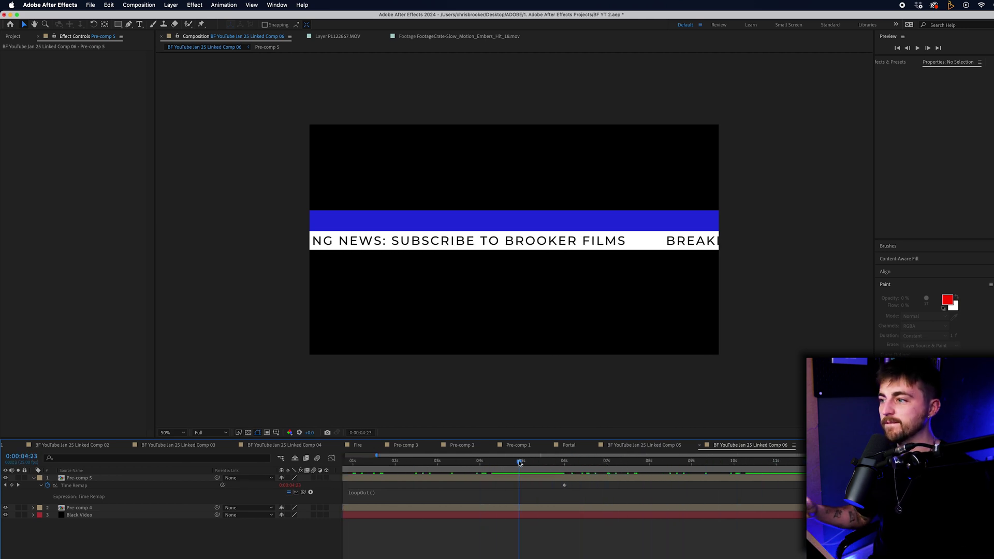
Set the main composition's duration to 0:00:60:00
{"action": "left_click", "coordinate": [135, 4]}
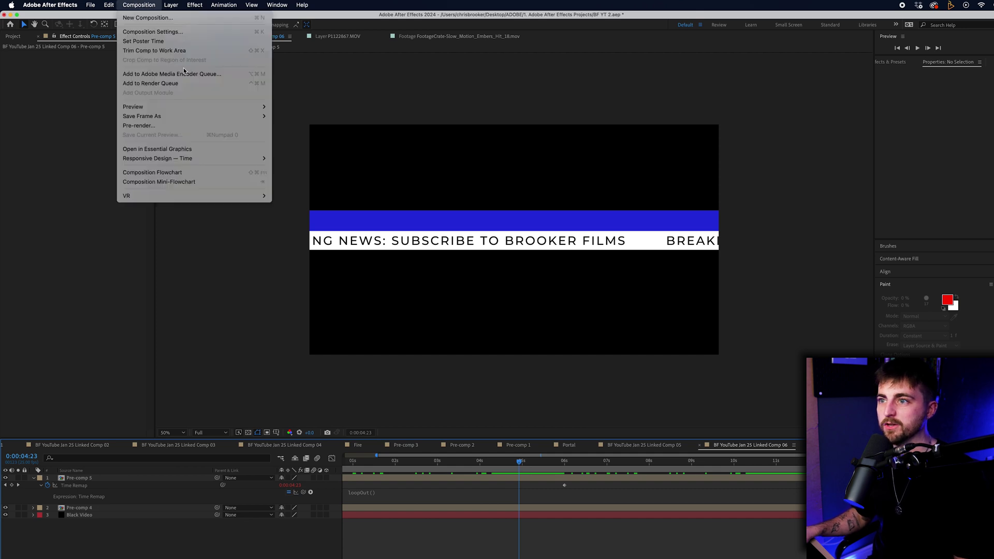
{"action": "left_click", "coordinate": [152, 32]}
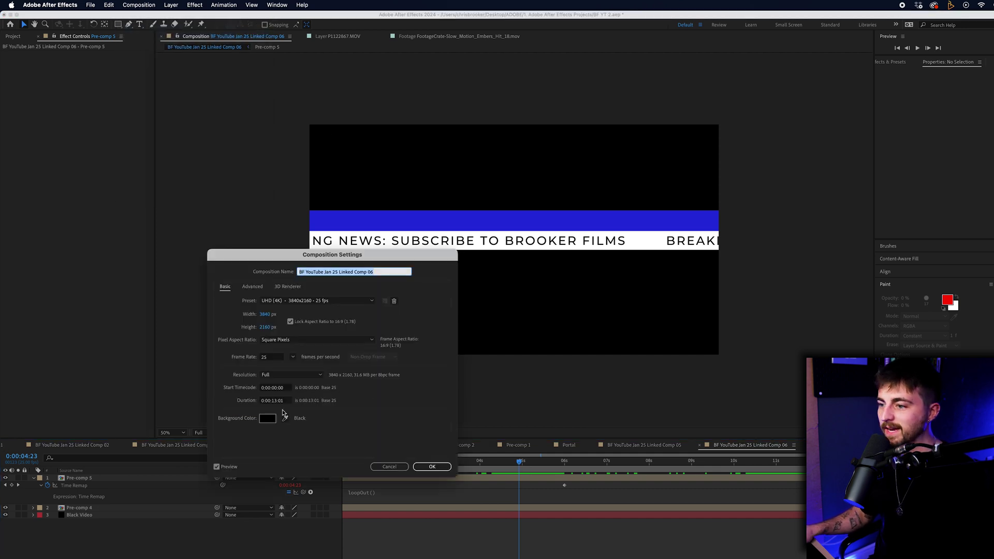
{"action": "left_click", "coordinate": [277, 404]}
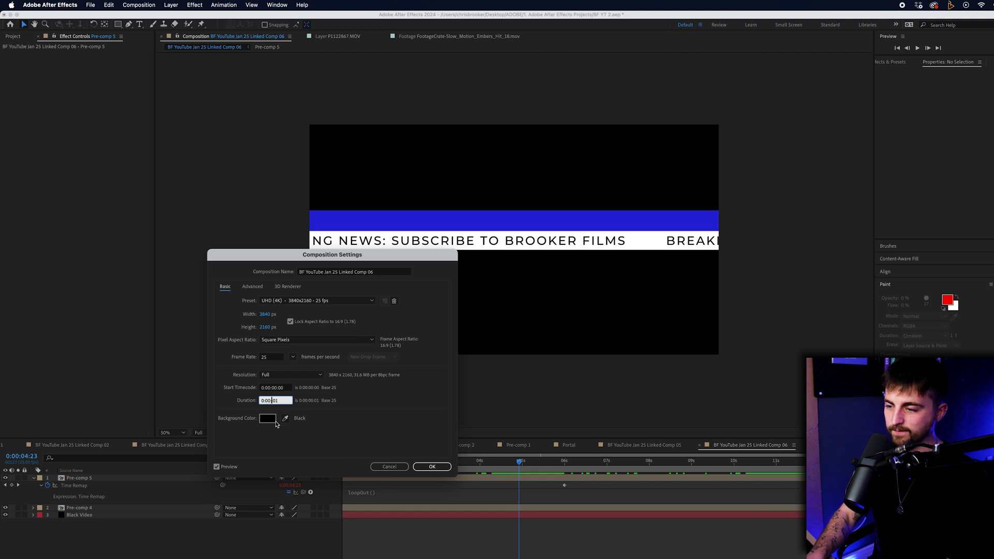
{"action": "type", "text": "0:00:60:00"}
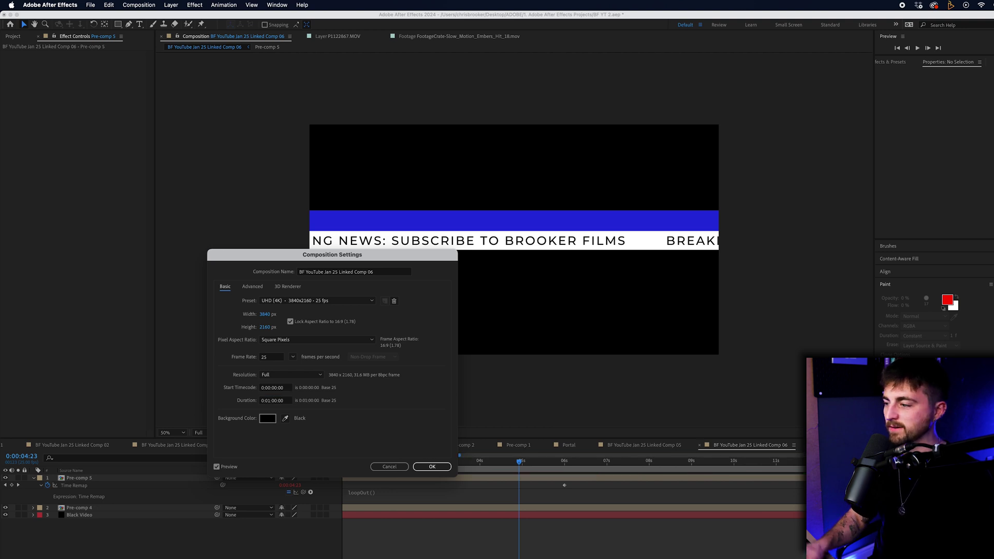
{"action": "key", "text": "Return"}
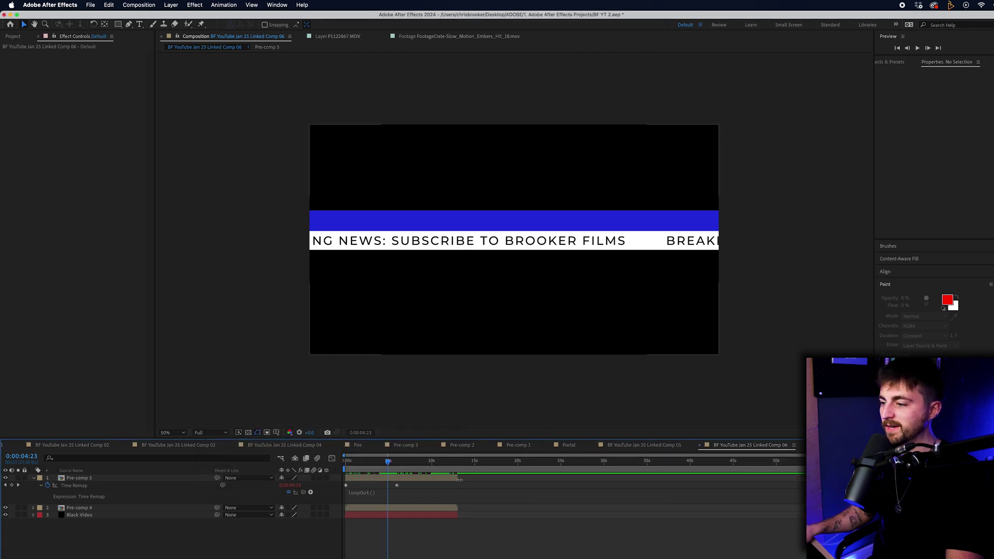
Extend the Pre-comp 5 ticker and Black Video layers to the timeline end
{"action": "left_click_drag", "start_coordinate": [458, 478], "coordinate": [828, 478]}
{"action": "key", "text": "space"}
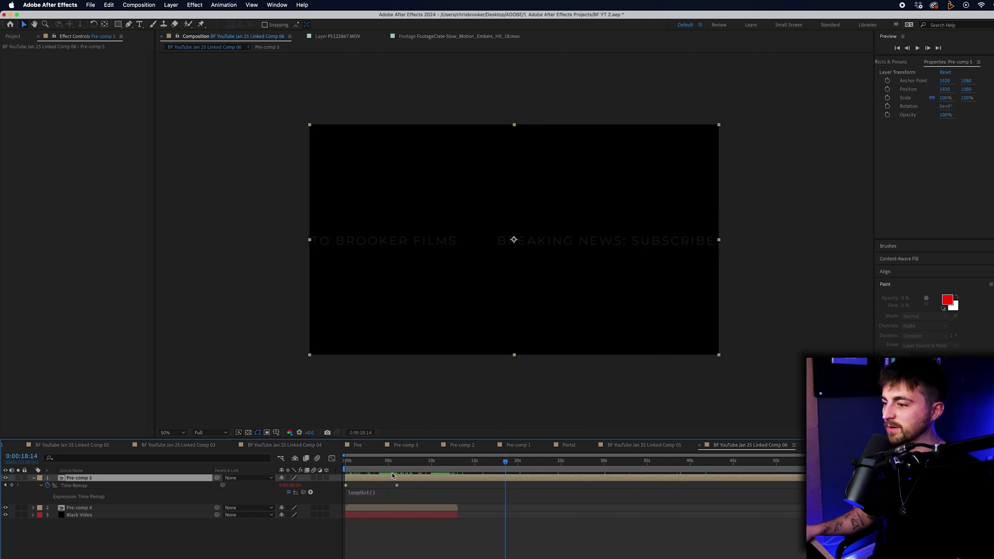
{"action": "left_click_drag", "start_coordinate": [459, 514], "coordinate": [802, 515]}
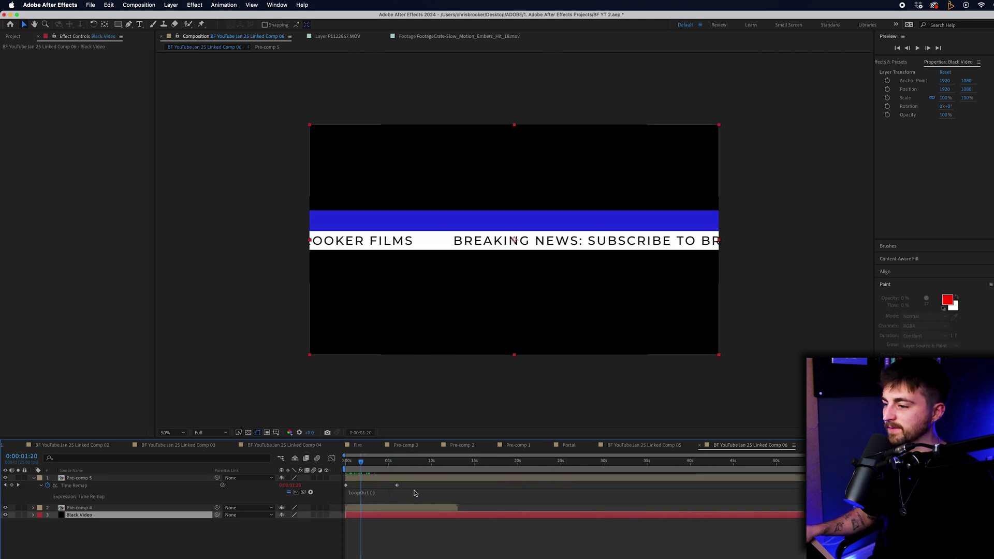
Lengthen Pre-comp 4's duration and stretch its blue and white bar solids to full length
{"action": "double_click", "coordinate": [402, 507]}
{"action": "left_click", "coordinate": [139, 5]}
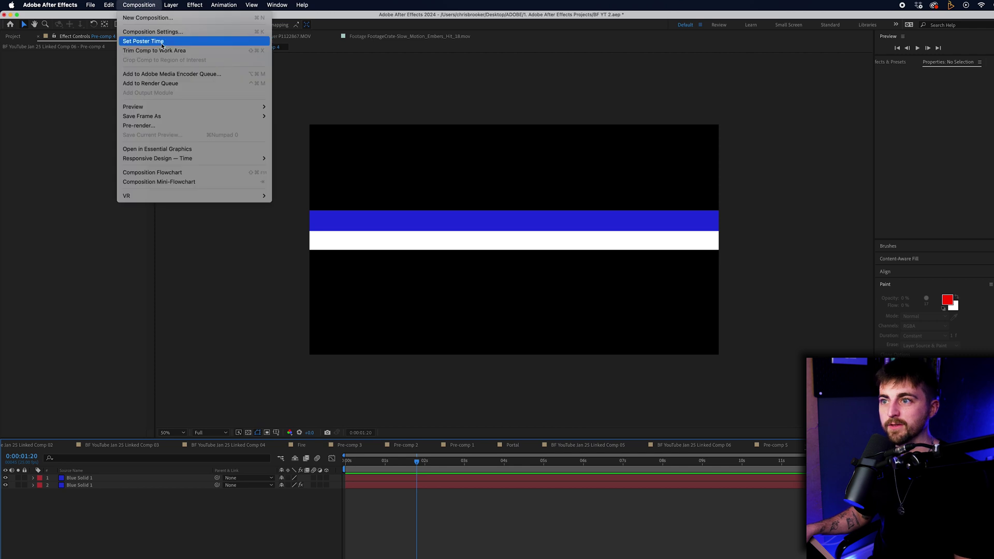
{"action": "left_click", "coordinate": [150, 29]}
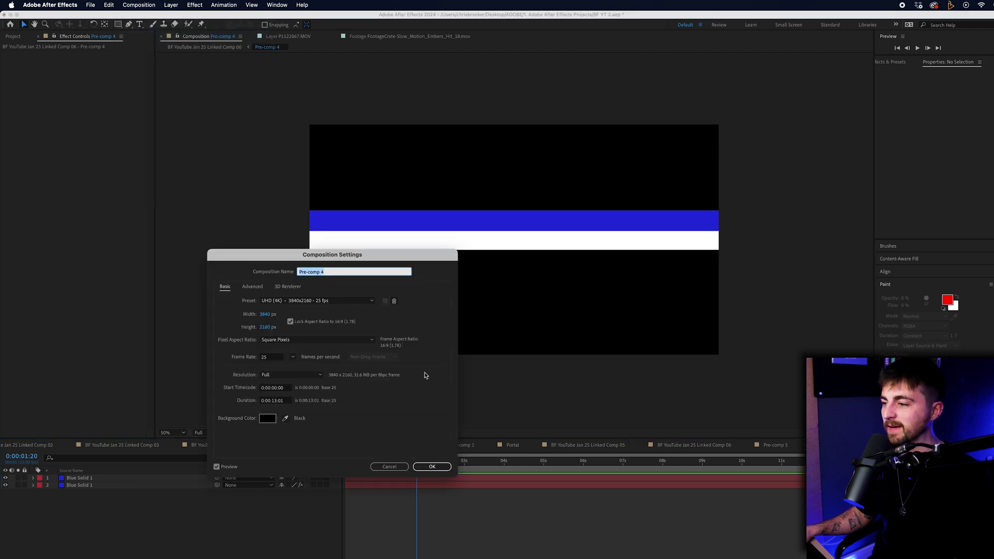
{"action": "left_click", "coordinate": [275, 401]}
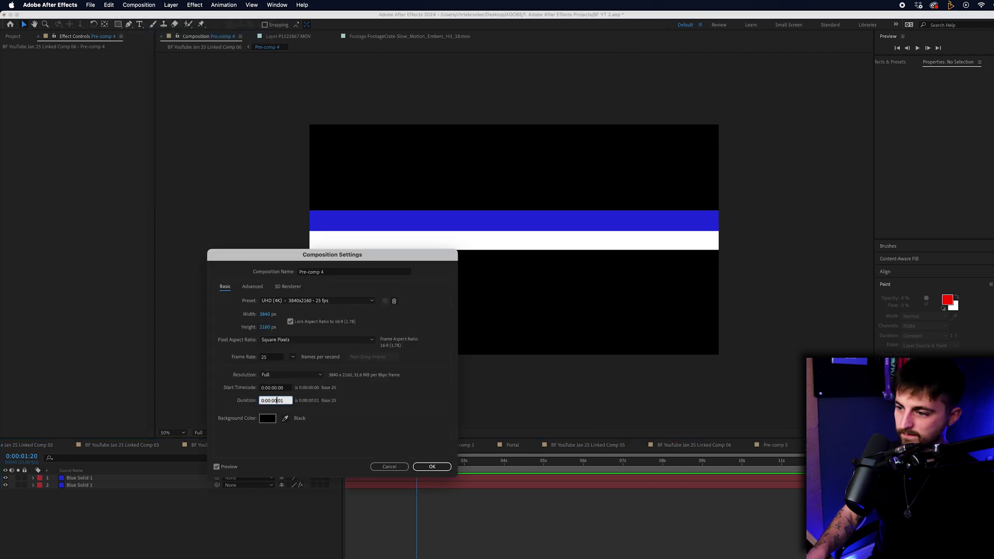
{"action": "key", "text": "Return"}
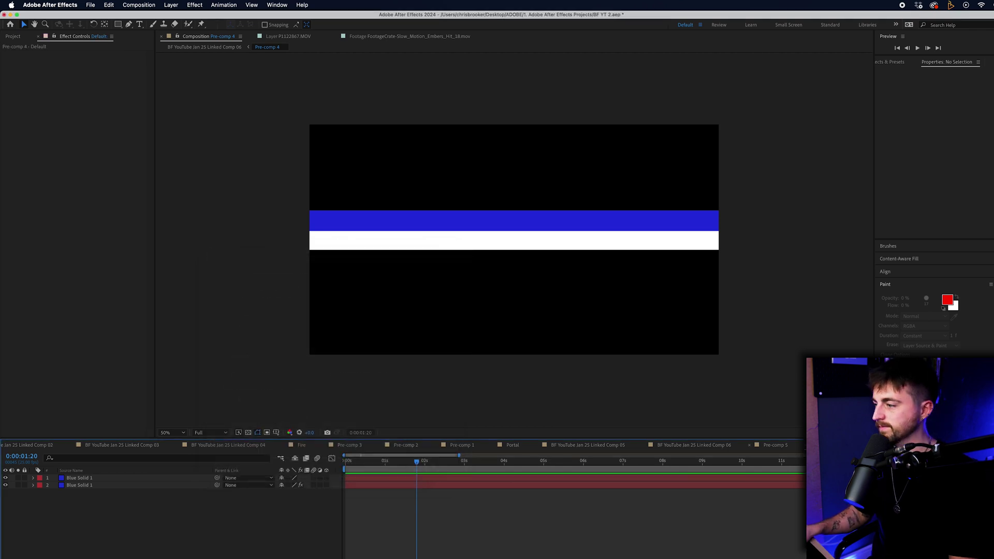
{"action": "key", "text": "super+a"}
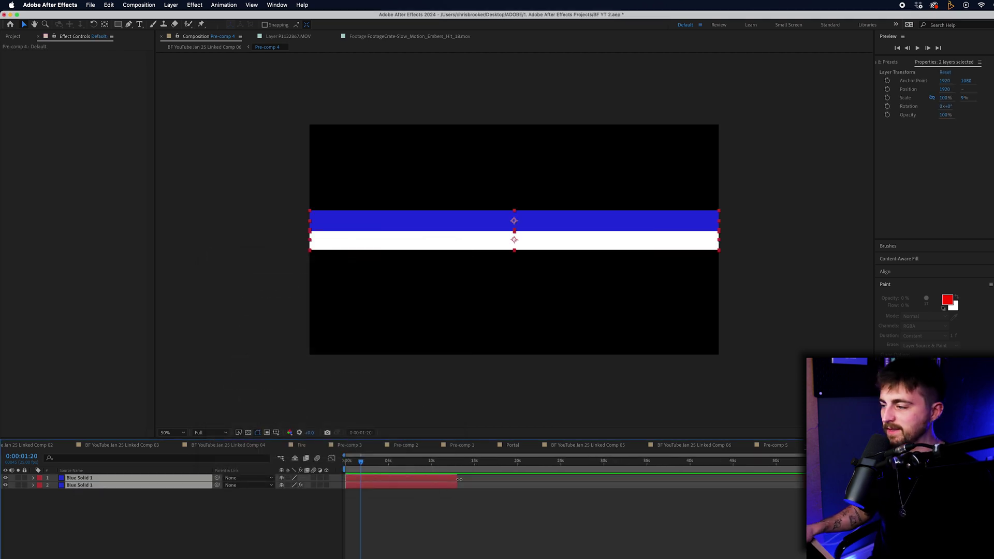
{"action": "left_click_drag", "start_coordinate": [457, 481], "coordinate": [804, 482]}
{"action": "left_click", "coordinate": [724, 445]}
Pull the end Time Remap keyframe back to about 7 s to speed the ticker, then save
{"action": "left_click_drag", "start_coordinate": [360, 466], "coordinate": [648, 469]}
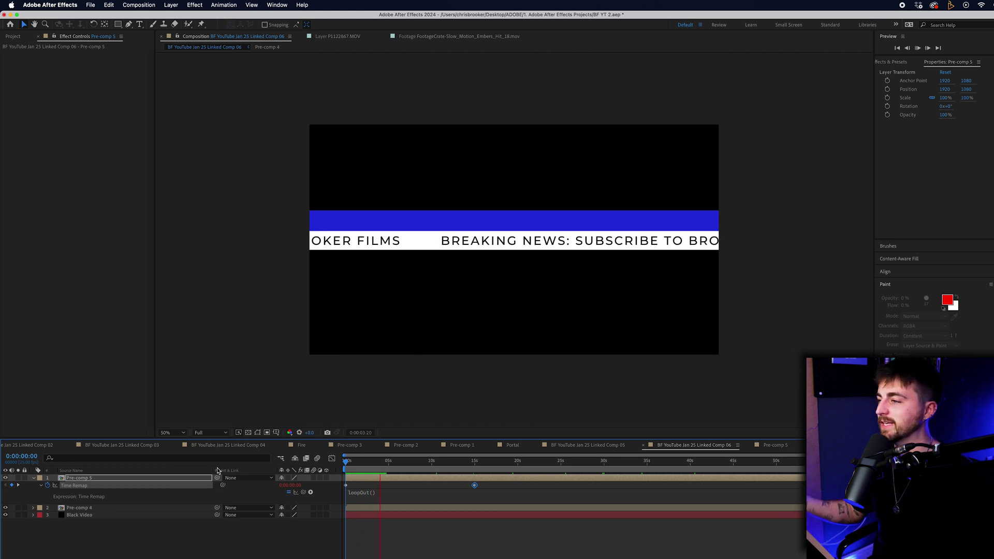
{"action": "left_click_drag", "start_coordinate": [475, 485], "coordinate": [352, 492]}
{"action": "key", "text": "space"}
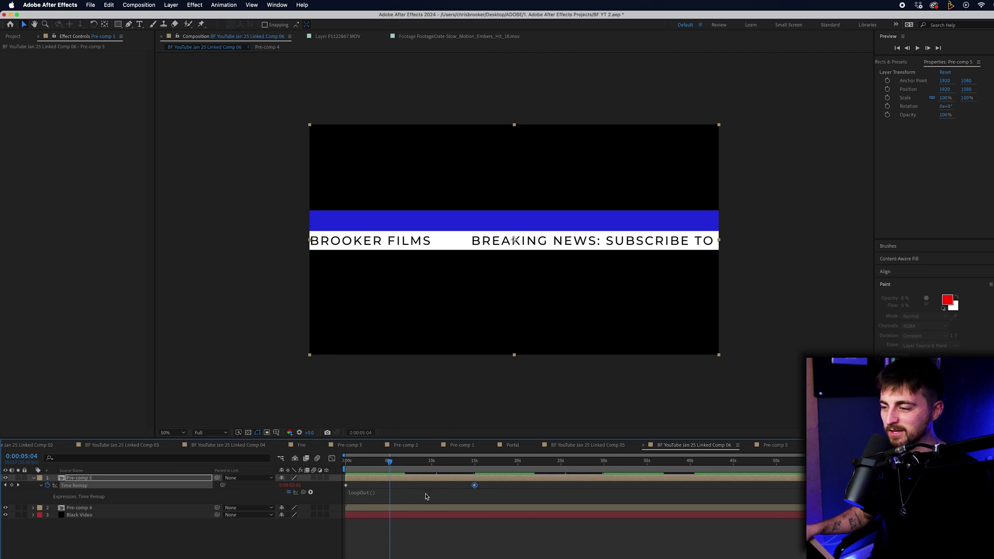
{"action": "left_click_drag", "start_coordinate": [473, 486], "coordinate": [416, 486]}
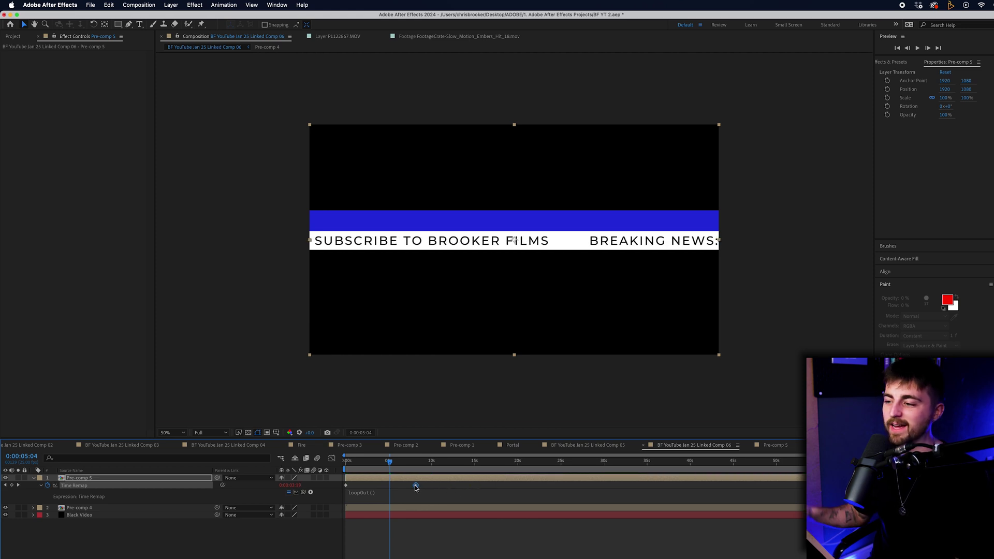
{"action": "key", "text": "space"}
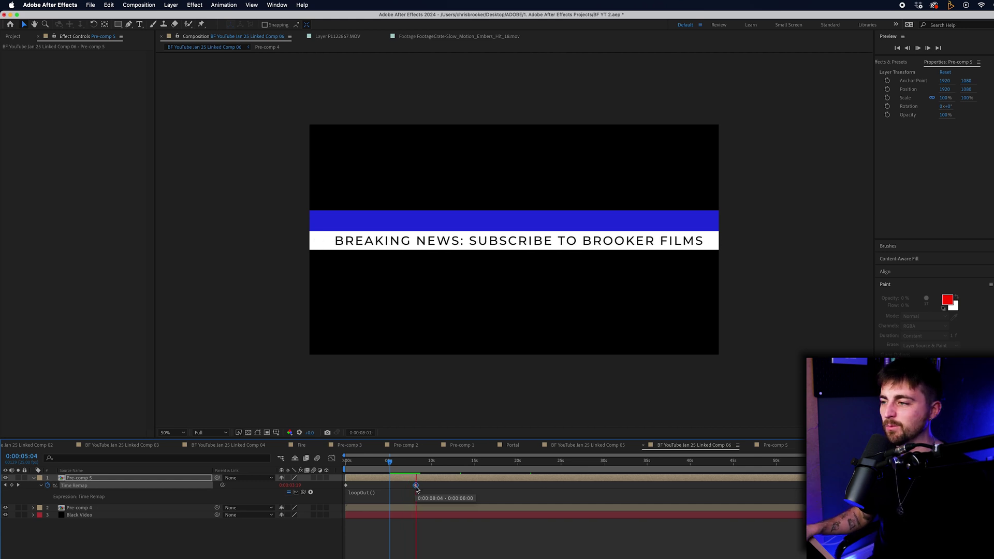
{"action": "left_click_drag", "start_coordinate": [415, 486], "coordinate": [405, 486]}
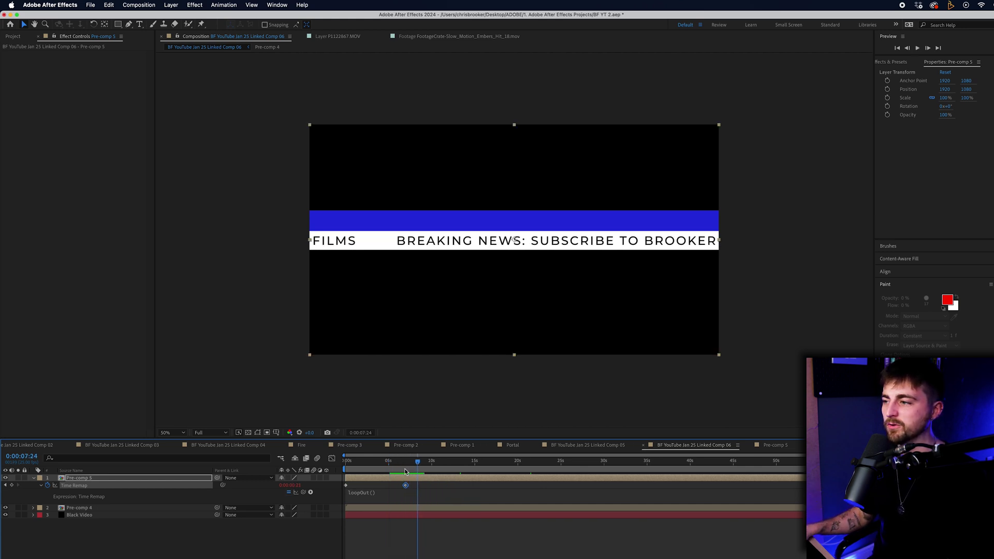
{"action": "left_click", "coordinate": [507, 473]}
{"action": "key", "text": "super+s"}
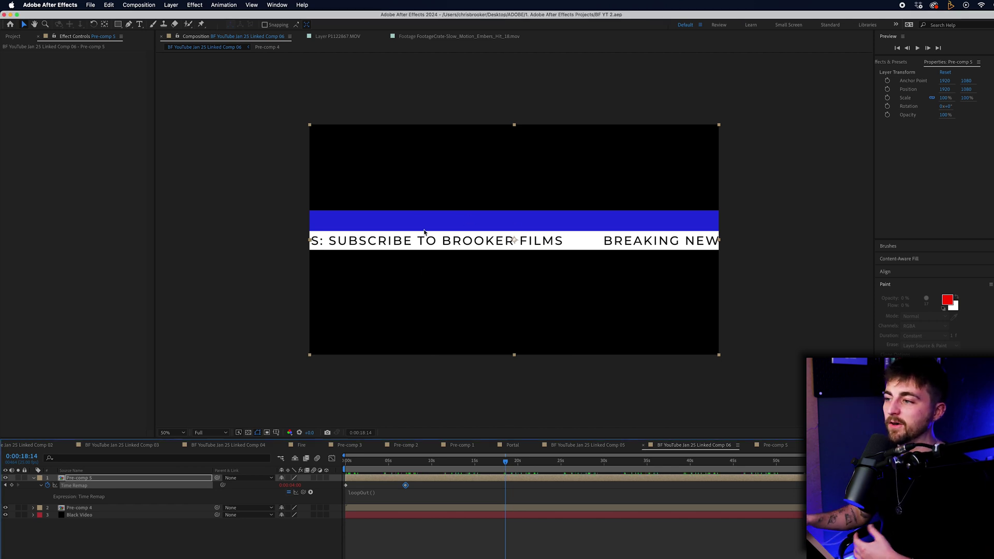
Create a text layer reading 'THE NEWS TODAY' above the blue bar
{"action": "left_click", "coordinate": [140, 25]}
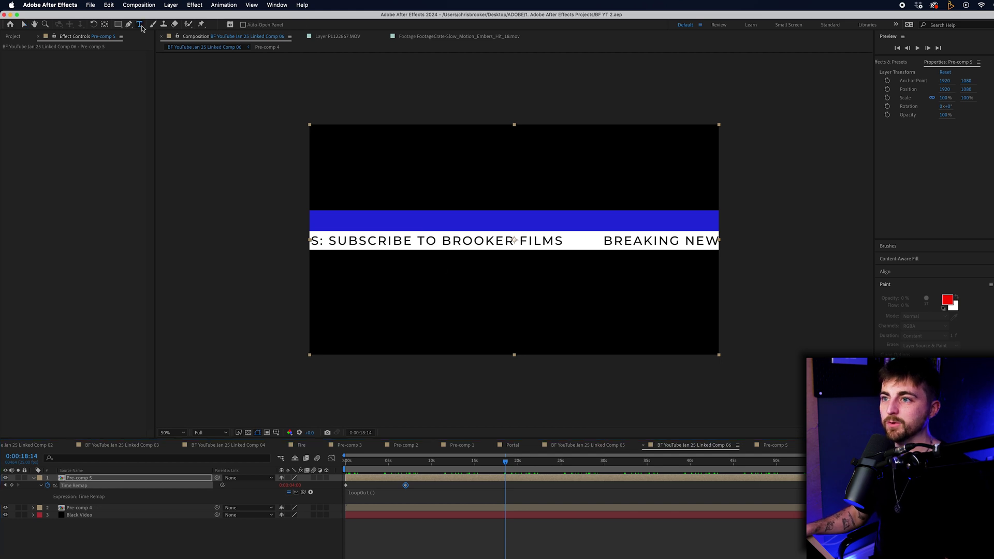
{"action": "left_click", "coordinate": [368, 222]}
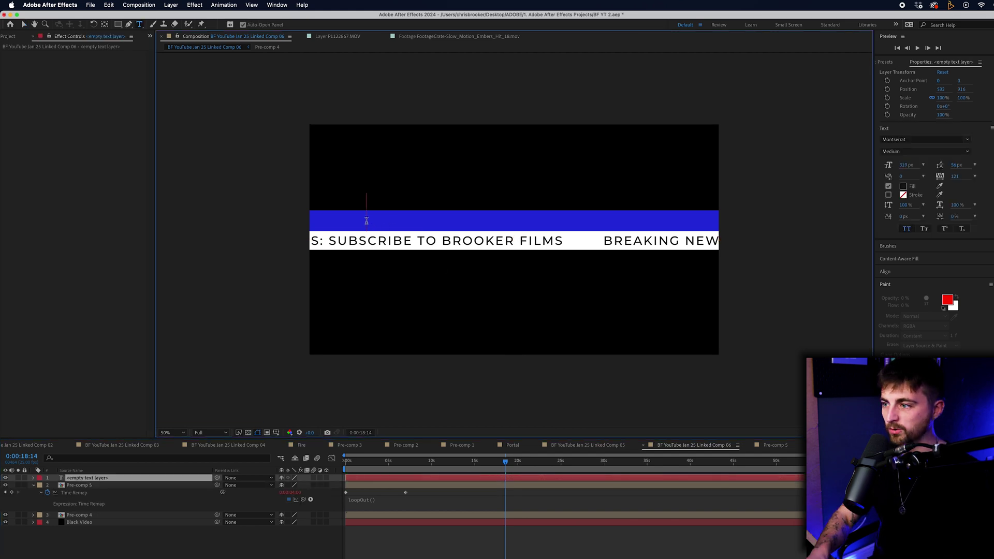
{"action": "type", "text": "THE NEWS TODT"}
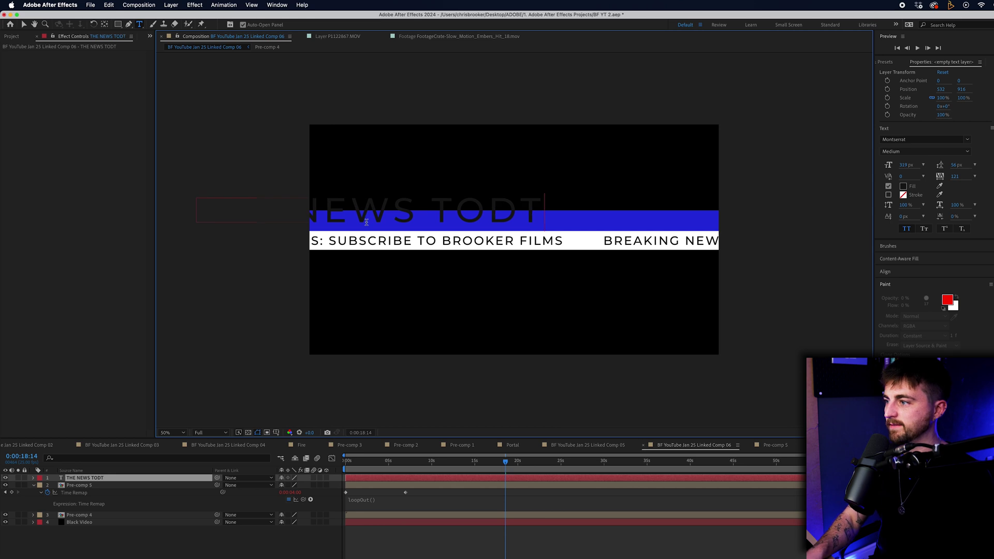
{"action": "key", "text": "BackSpace"}
{"action": "type", "text": "AY"}
Set the headline to the Black font weight at 168 px
{"action": "key", "text": "super+a"}
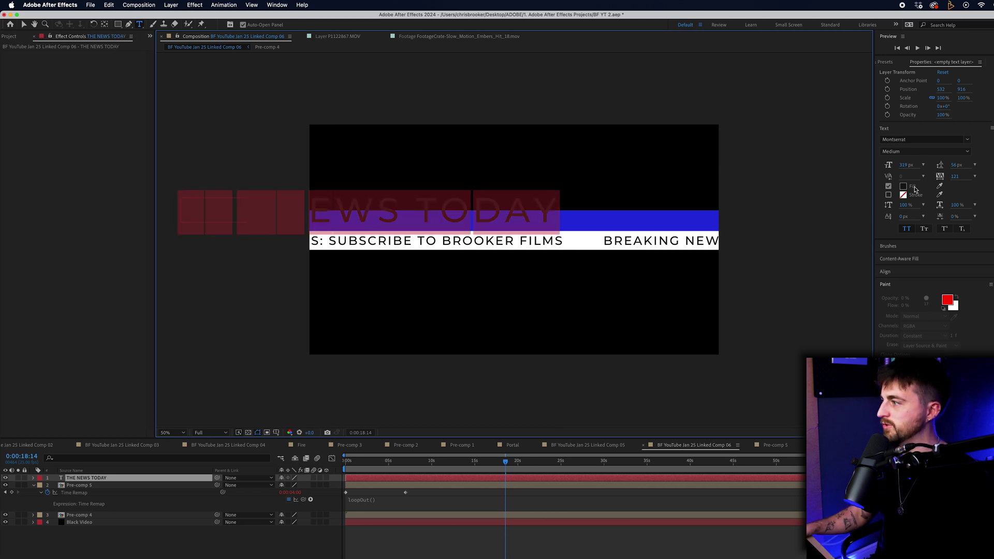
{"action": "left_click", "coordinate": [911, 152]}
{"action": "left_click", "coordinate": [921, 294]}
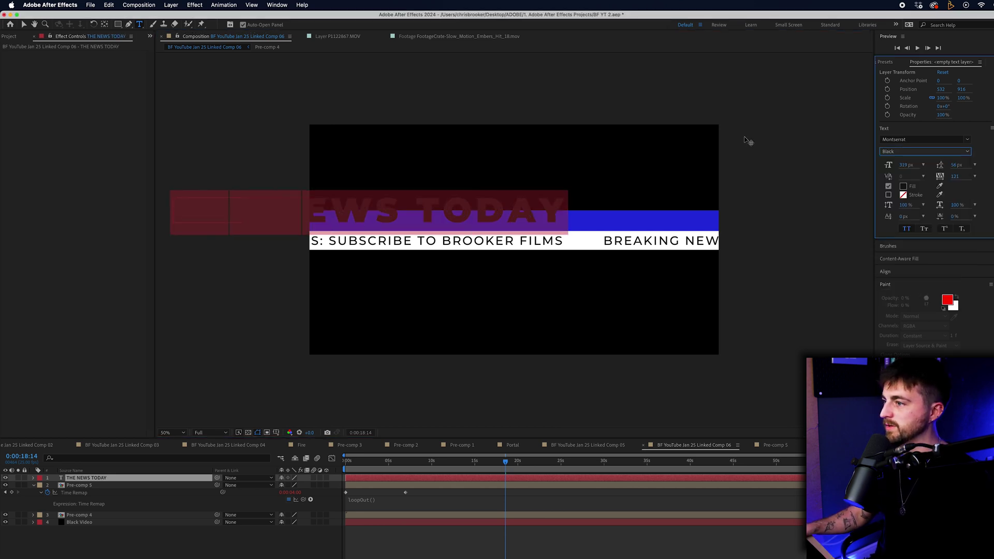
{"action": "left_click_drag", "start_coordinate": [906, 165], "coordinate": [836, 166]}
Show the proportional grid, move the headline onto the blue bar, and duplicate it
{"action": "left_click", "coordinate": [277, 434]}
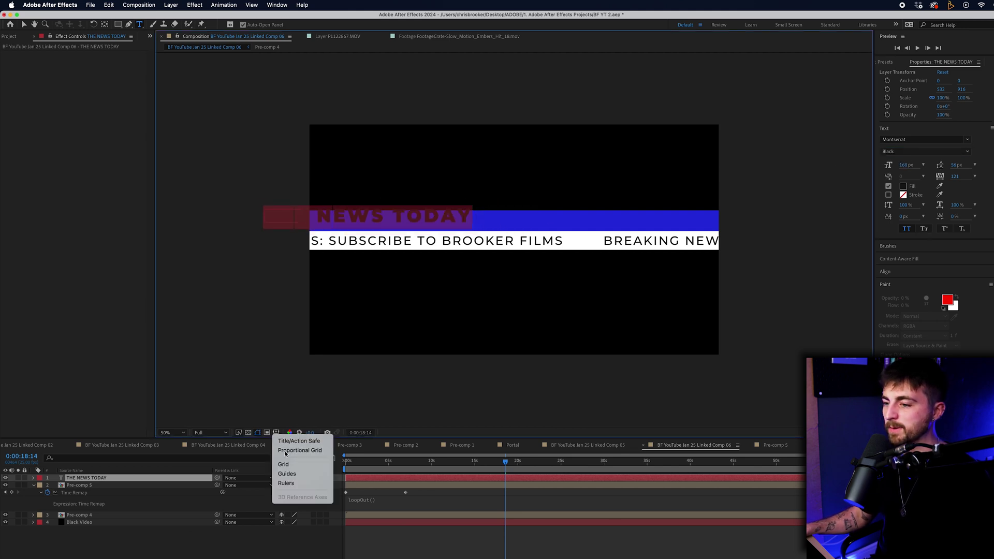
{"action": "left_click", "coordinate": [285, 451]}
{"action": "key", "text": "shift+slash"}
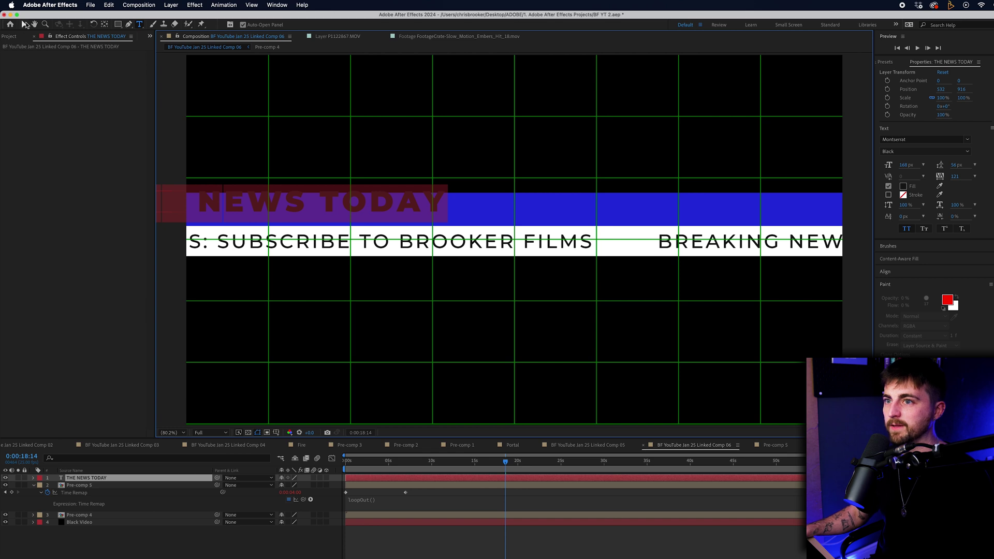
{"action": "left_click", "coordinate": [24, 25]}
{"action": "left_click_drag", "start_coordinate": [327, 206], "coordinate": [423, 213]}
{"action": "key", "text": "Caps_Lock"}
{"action": "key", "text": "Caps_Lock"}
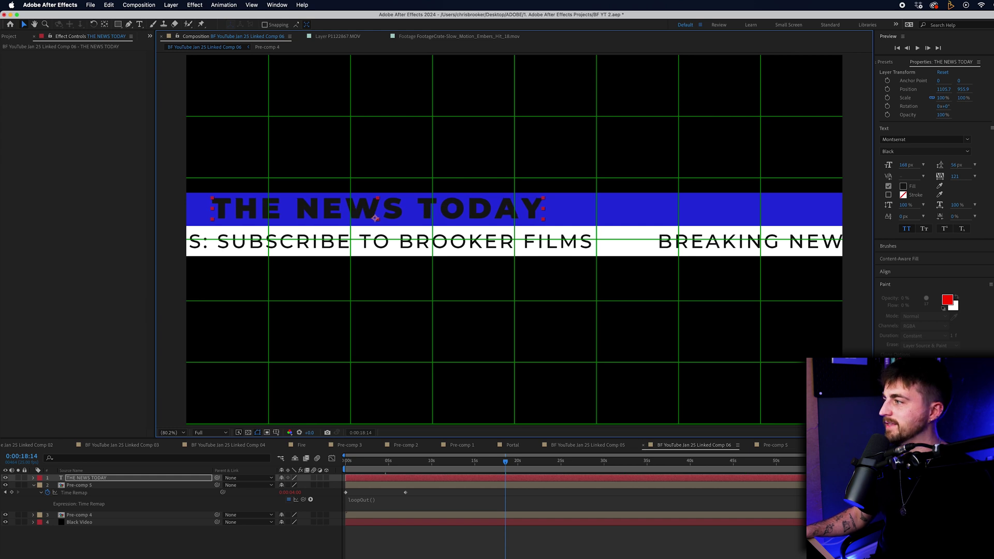
{"action": "key", "text": "super+d"}
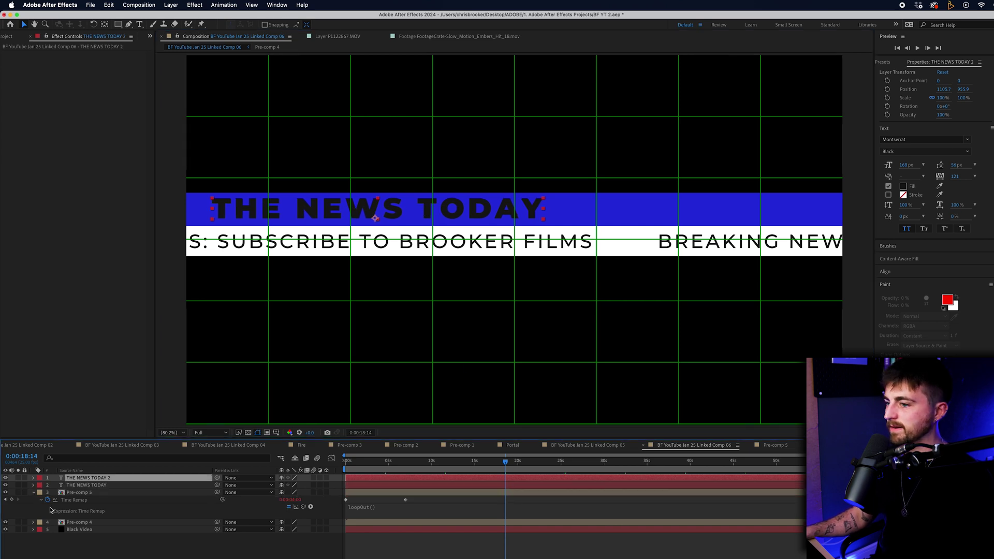
Re-duplicate the headline, make the copy's fill white, and offset it slightly right
{"action": "key", "text": "super+z"}
{"action": "key", "text": "super+d"}
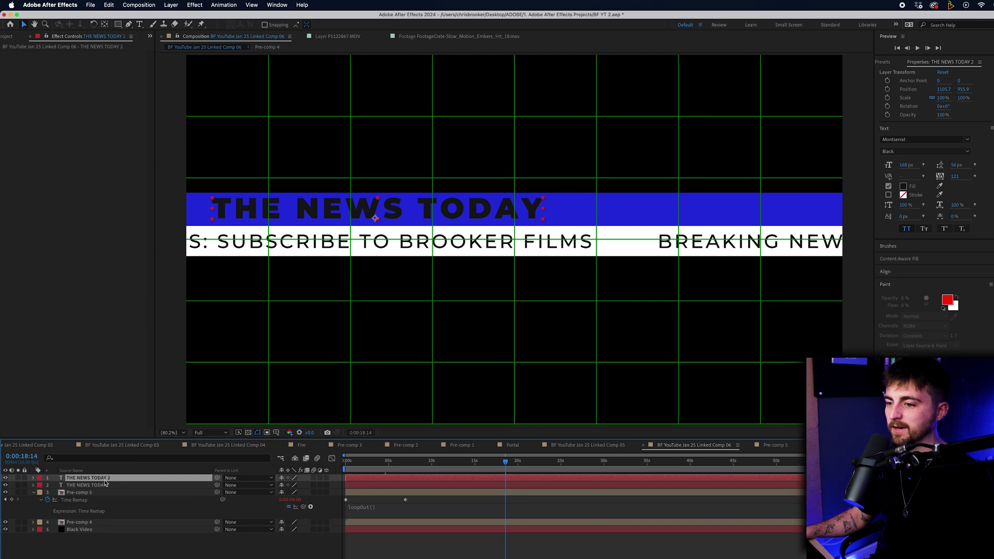
{"action": "left_click", "coordinate": [903, 187]}
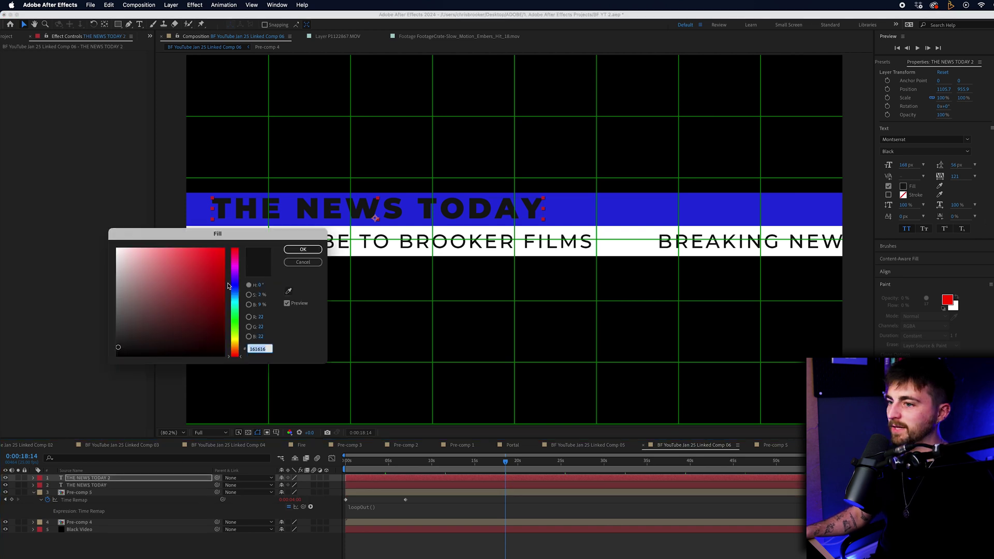
{"action": "left_click_drag", "start_coordinate": [172, 269], "coordinate": [117, 250]}
{"action": "left_click", "coordinate": [303, 251]}
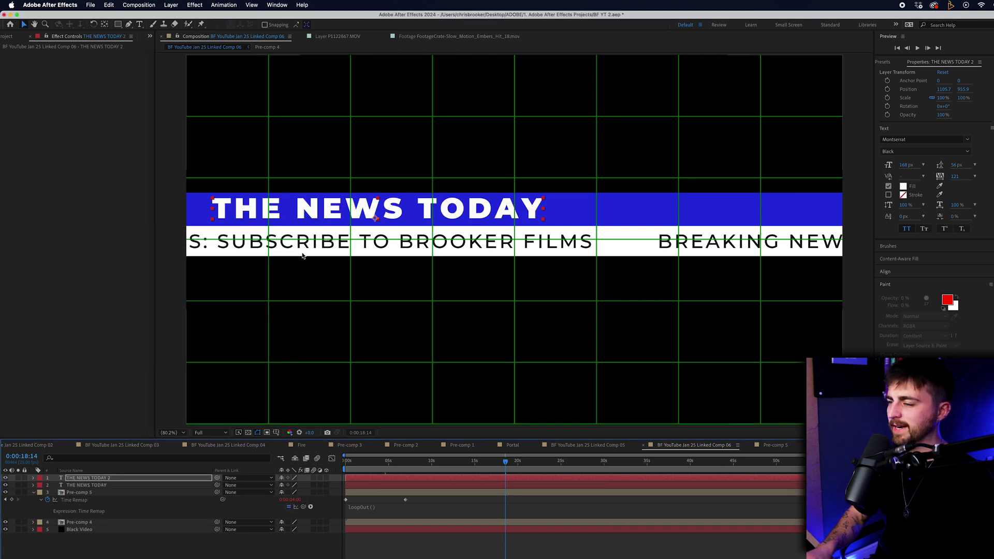
{"action": "key", "text": "Right"}
{"action": "key", "text": "Right"}
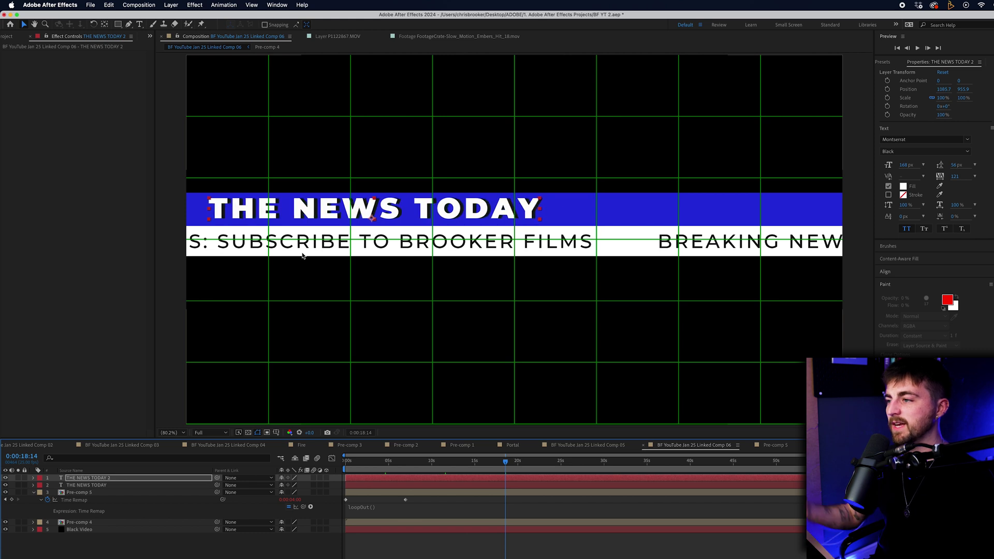
Review the shadow effect and hide the proportional grid
{"action": "left_click", "coordinate": [530, 546]}
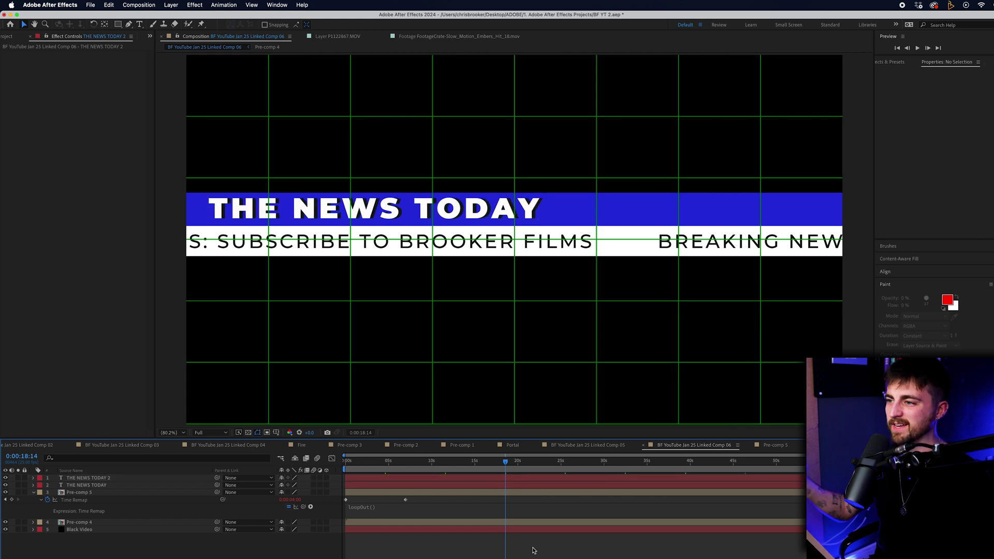
{"action": "scroll", "coordinate": [561, 226], "scroll_direction": "right", "scroll_amount": 2}
{"action": "left_click", "coordinate": [99, 479]}
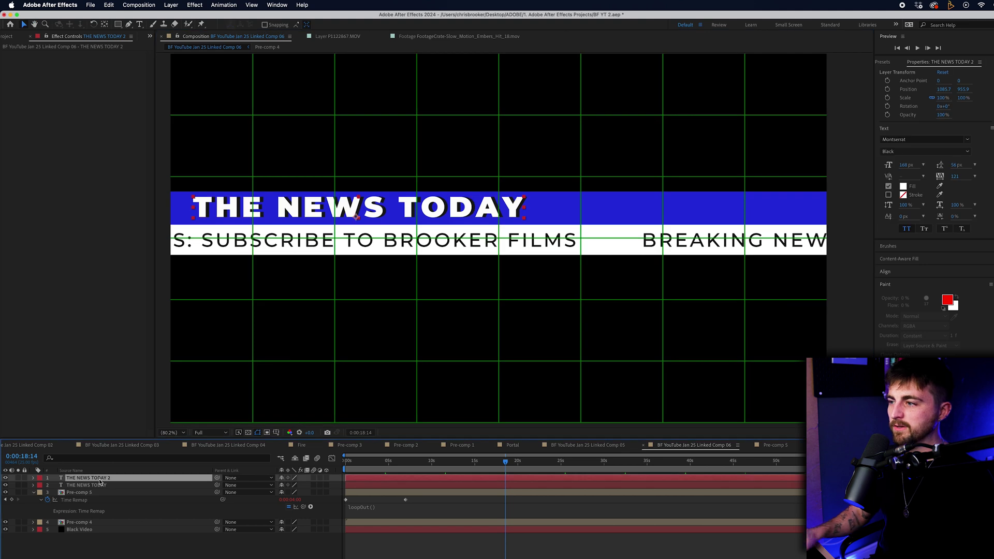
{"action": "left_click", "coordinate": [437, 550]}
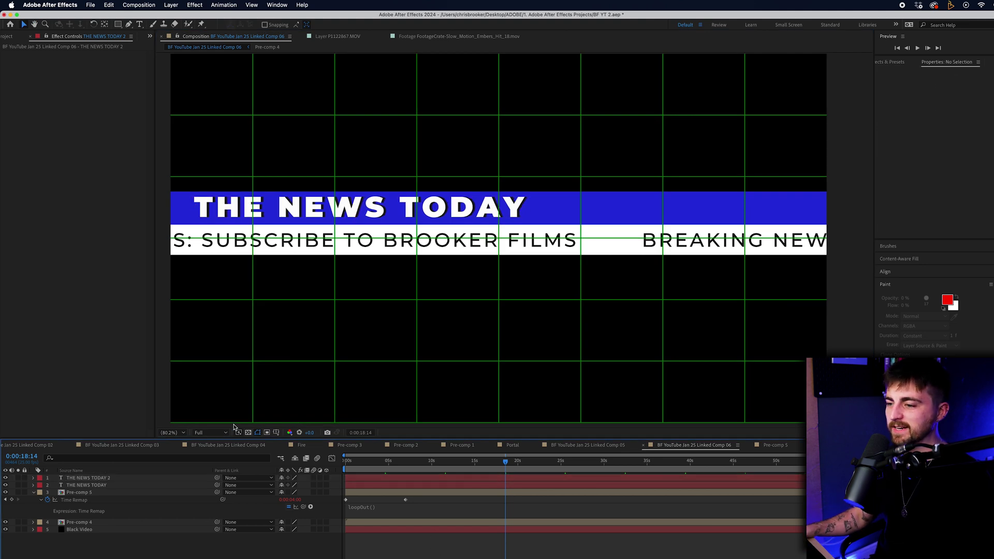
{"action": "left_click", "coordinate": [276, 432]}
{"action": "left_click", "coordinate": [303, 446]}
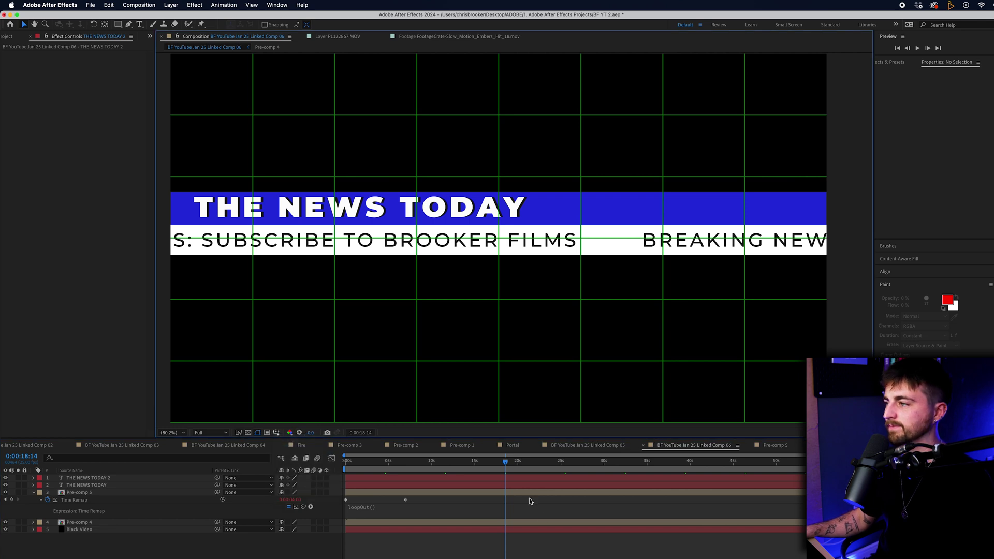
{"action": "left_click", "coordinate": [555, 530]}
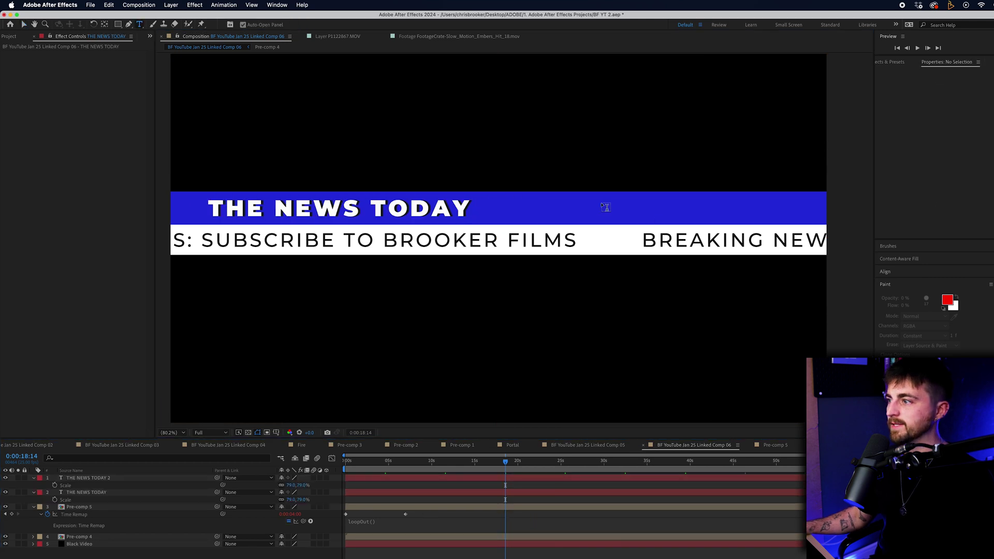
Create a text layer with the caption 'with' followed by the presenter's name
{"action": "left_click", "coordinate": [591, 200]}
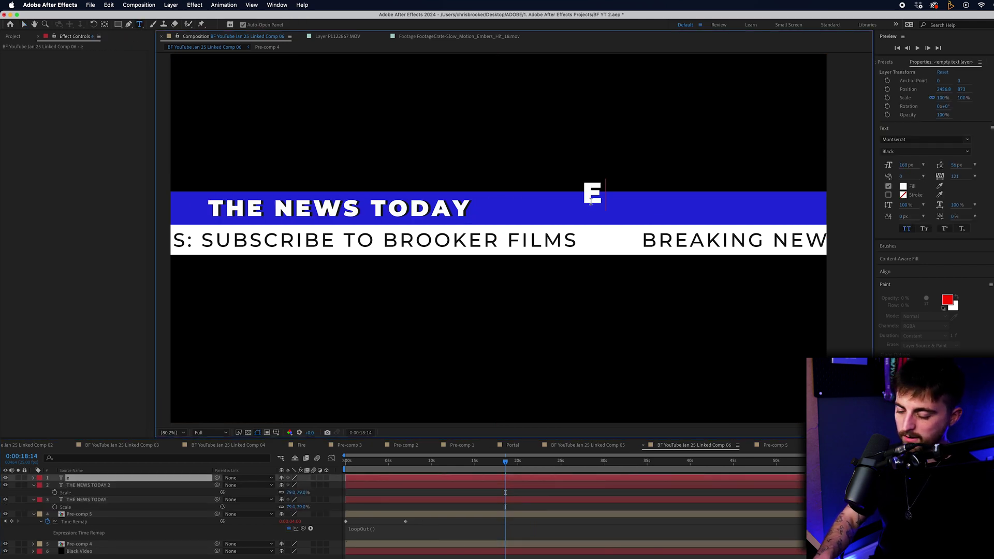
{"action": "type", "text": "with"}
{"action": "key", "text": "BackSpace"}
{"action": "key", "text": "BackSpace"}
{"action": "key", "text": "BackSpace"}
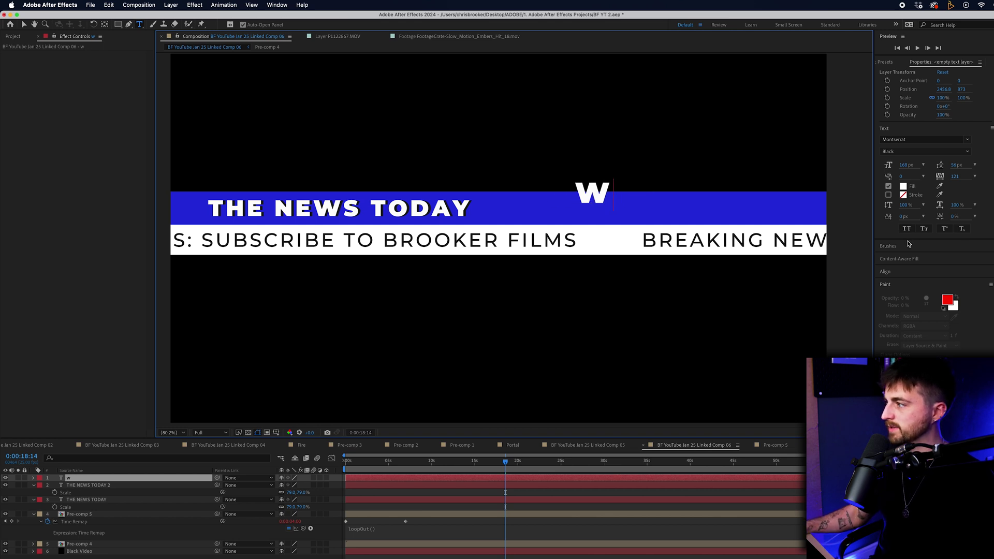
{"action": "key", "text": "BackSpace"}
{"action": "type", "text": "with Chris"}
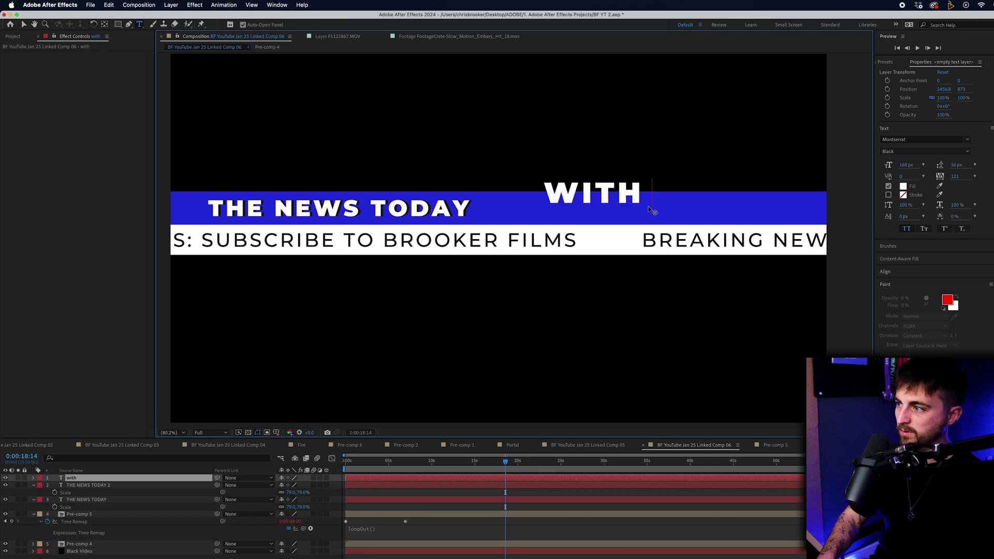
{"action": "type", "text": " Brook"}
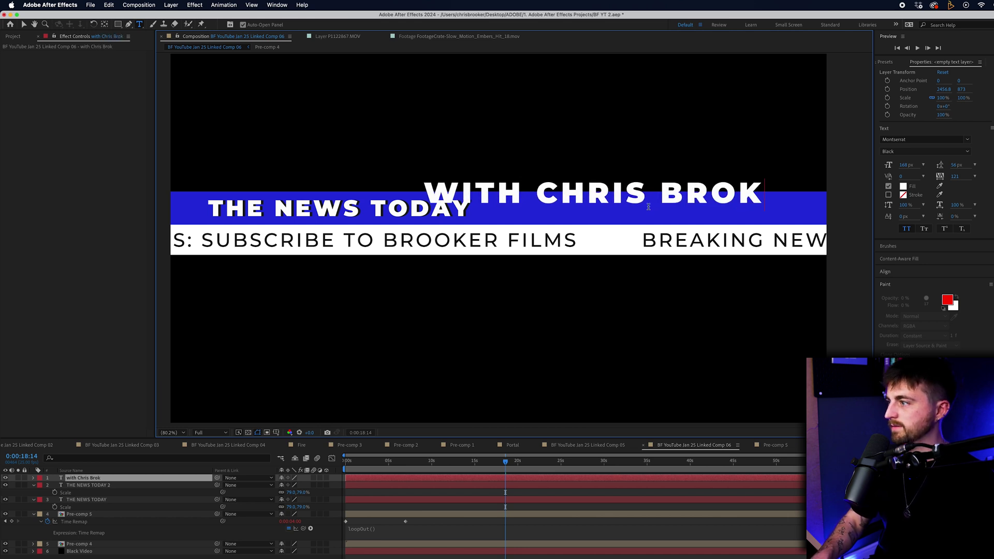
{"action": "key", "text": "BackSpace"}
{"action": "type", "text": "oker"}
Turn off All Caps and set the caption to Medium weight at 76 px
{"action": "key", "text": "super+a"}
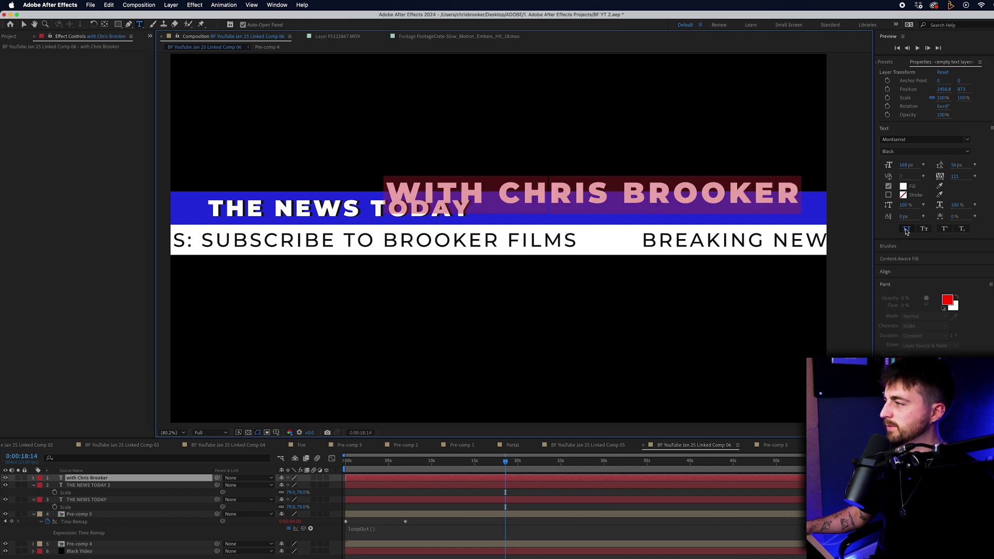
{"action": "left_click", "coordinate": [907, 229]}
{"action": "left_click", "coordinate": [926, 151]}
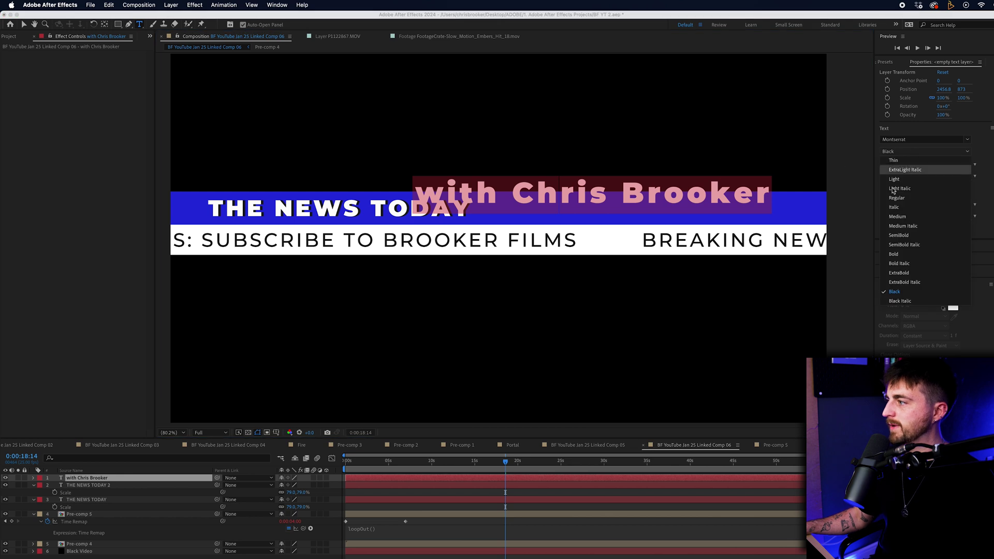
{"action": "left_click", "coordinate": [900, 211]}
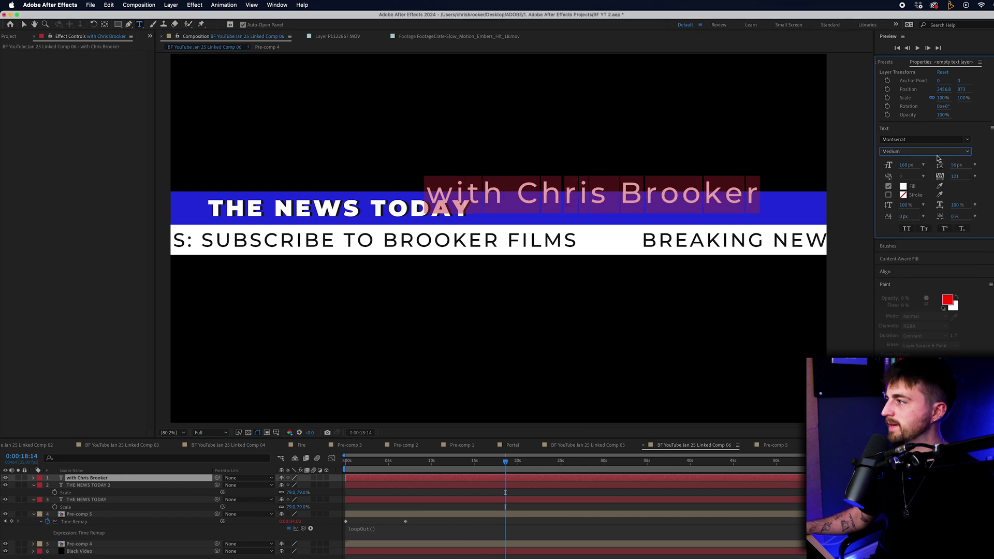
{"action": "left_click_drag", "start_coordinate": [880, 166], "coordinate": [866, 167]}
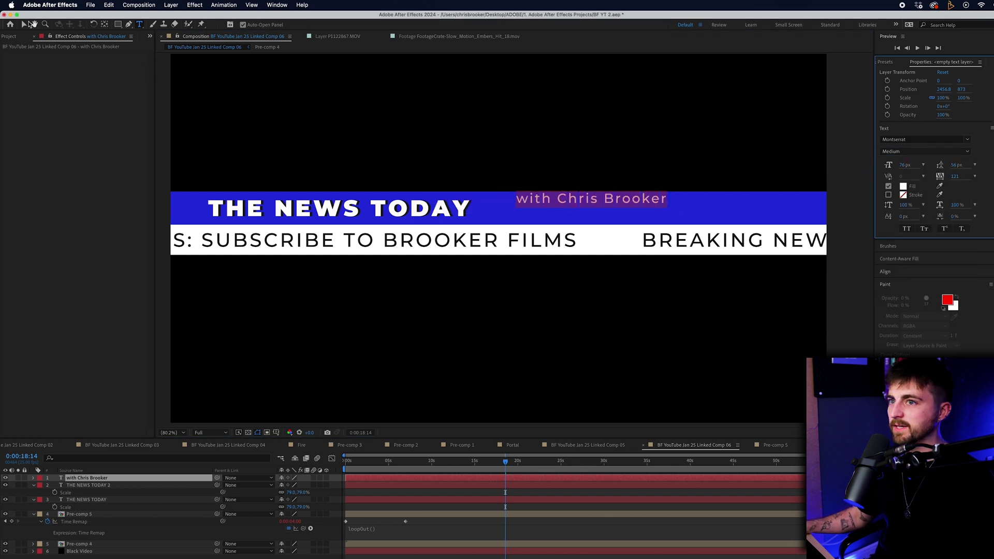
Move the caption down onto the right end of the blue bar
{"action": "left_click", "coordinate": [24, 24]}
{"action": "left_click_drag", "start_coordinate": [557, 199], "coordinate": [572, 212]}
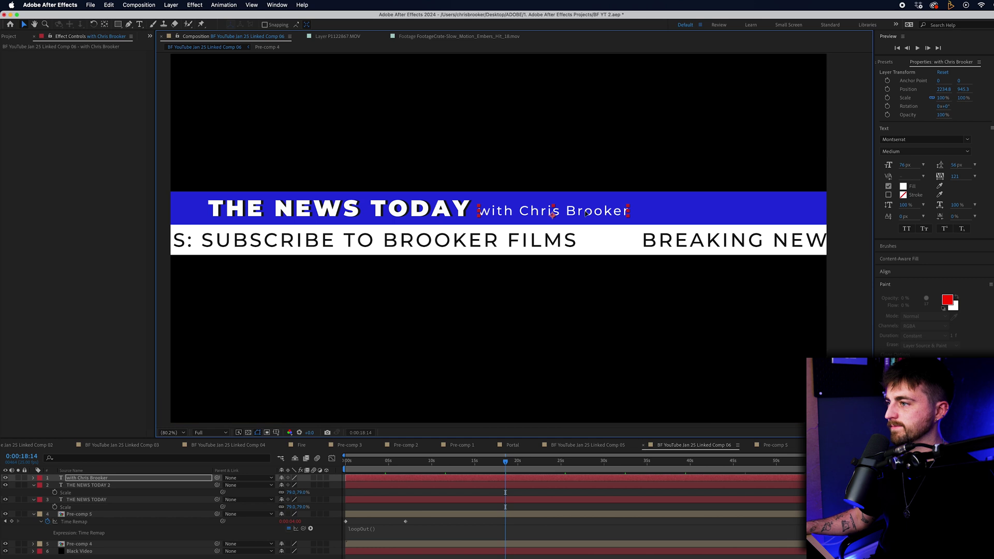
{"action": "left_click_drag", "start_coordinate": [585, 210], "coordinate": [782, 214]}
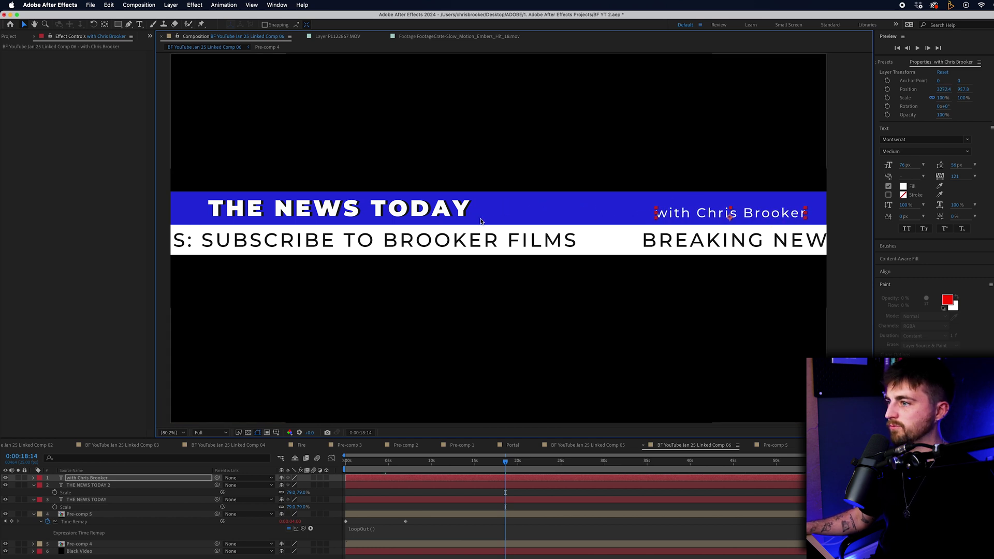
Show the proportional grid and centre both THE NEWS TODAY layers on the blue bar
{"action": "left_click", "coordinate": [277, 434]}
{"action": "left_click", "coordinate": [293, 447]}
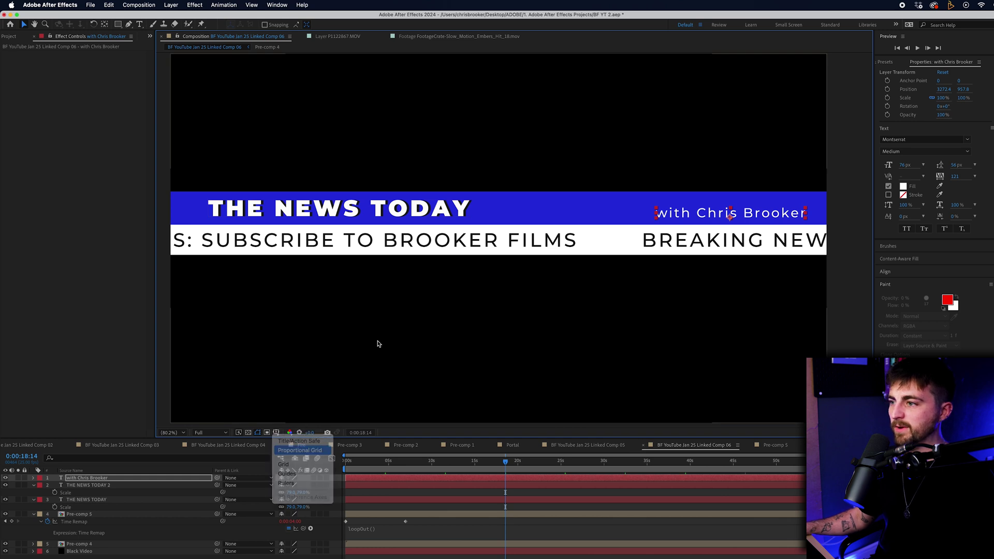
{"action": "left_click", "coordinate": [397, 210]}
{"action": "left_click_drag", "start_coordinate": [397, 209], "coordinate": [557, 205]}
{"action": "left_click_drag", "start_coordinate": [340, 214], "coordinate": [493, 212]}
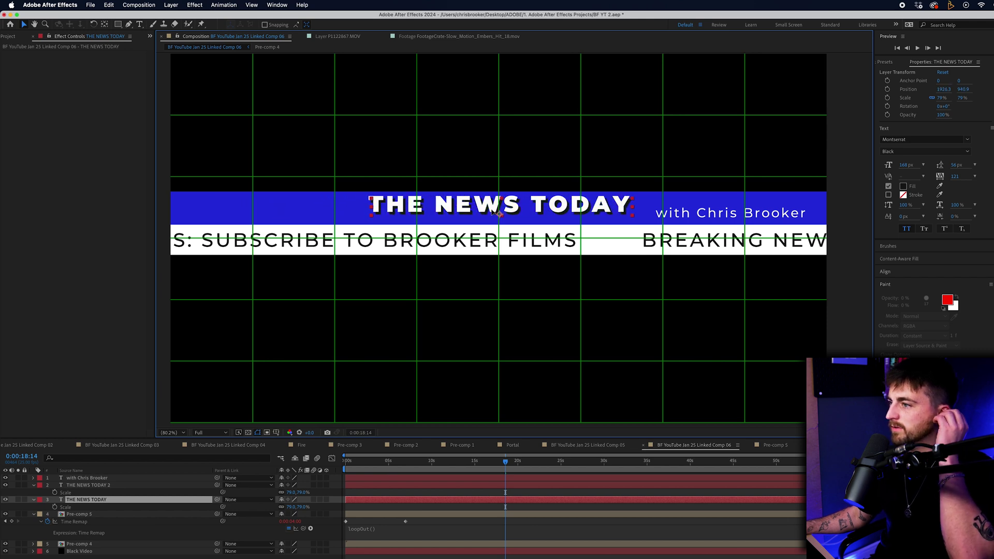
{"action": "key", "text": "Return"}
Shrink the caption to 57 px, raise tracking to 439, and centre it under the headline
{"action": "left_click", "coordinate": [715, 214]}
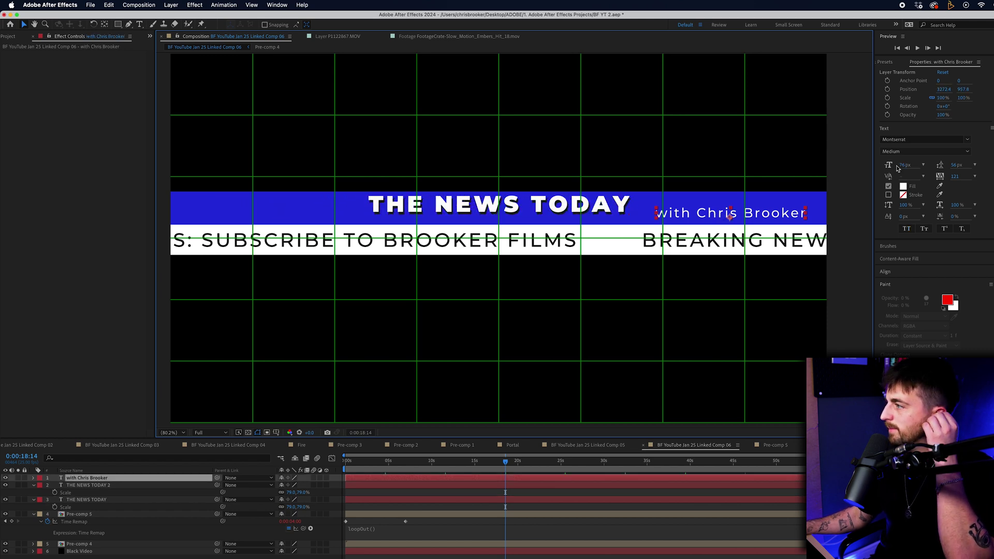
{"action": "left_click_drag", "start_coordinate": [898, 169], "coordinate": [899, 164]}
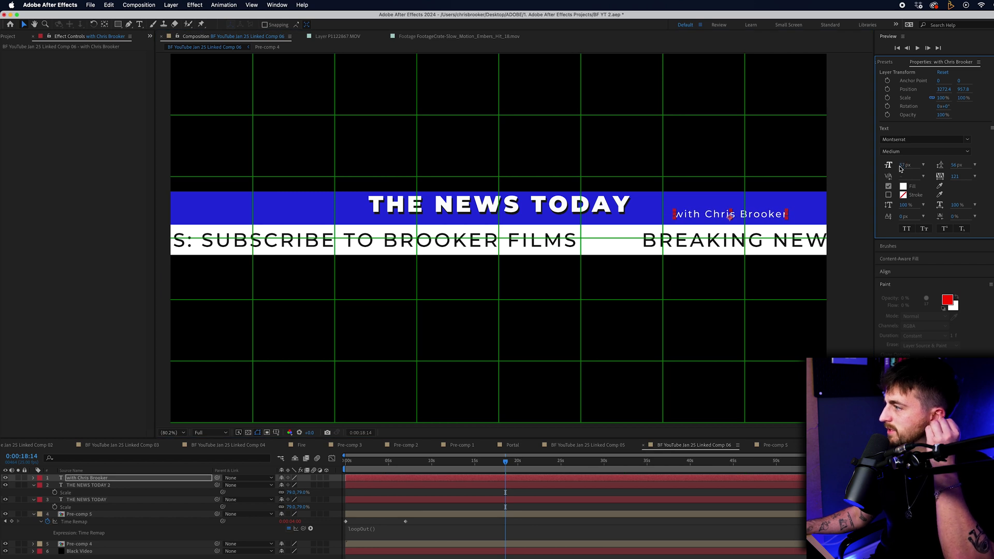
{"action": "left_click_drag", "start_coordinate": [957, 178], "coordinate": [969, 178]}
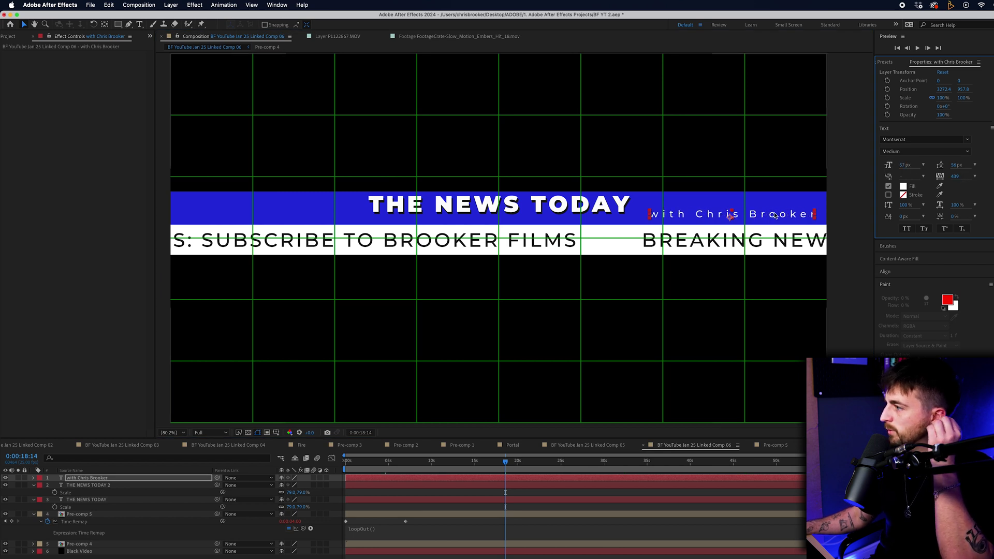
{"action": "left_click_drag", "start_coordinate": [763, 214], "coordinate": [511, 217]}
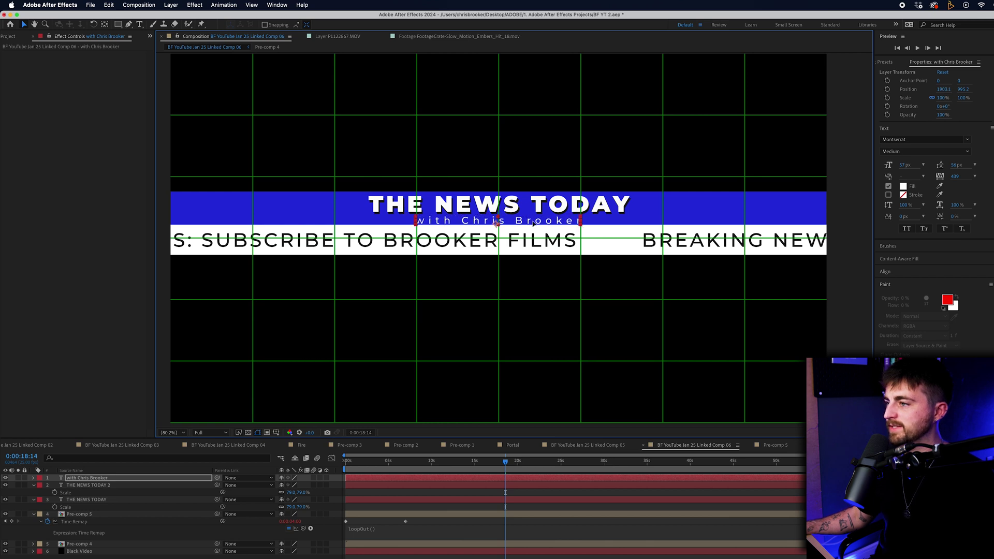
In Pre-comp 4, scale the blue band taller and move the white band below it
{"action": "double_click", "coordinate": [87, 544]}
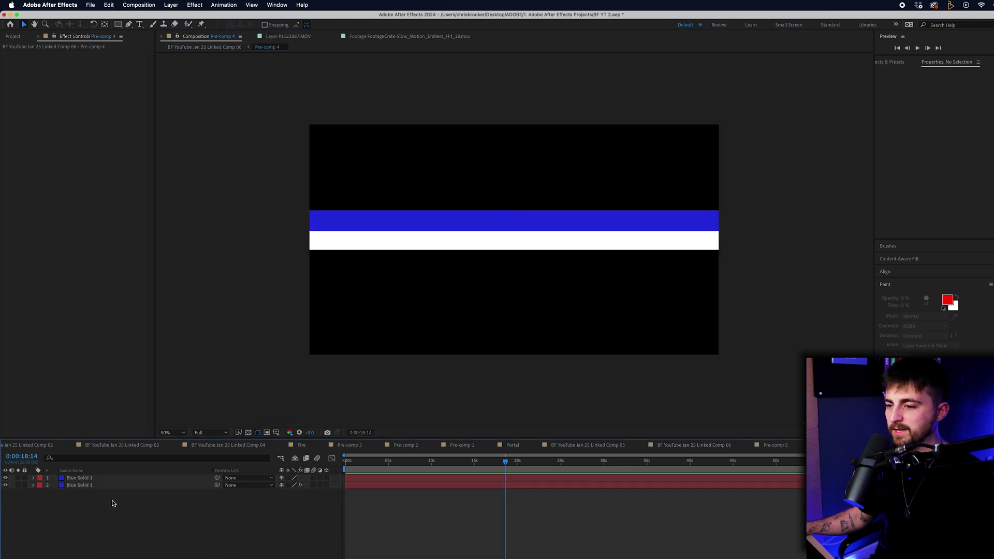
{"action": "left_click", "coordinate": [145, 478]}
{"action": "key", "text": "s"}
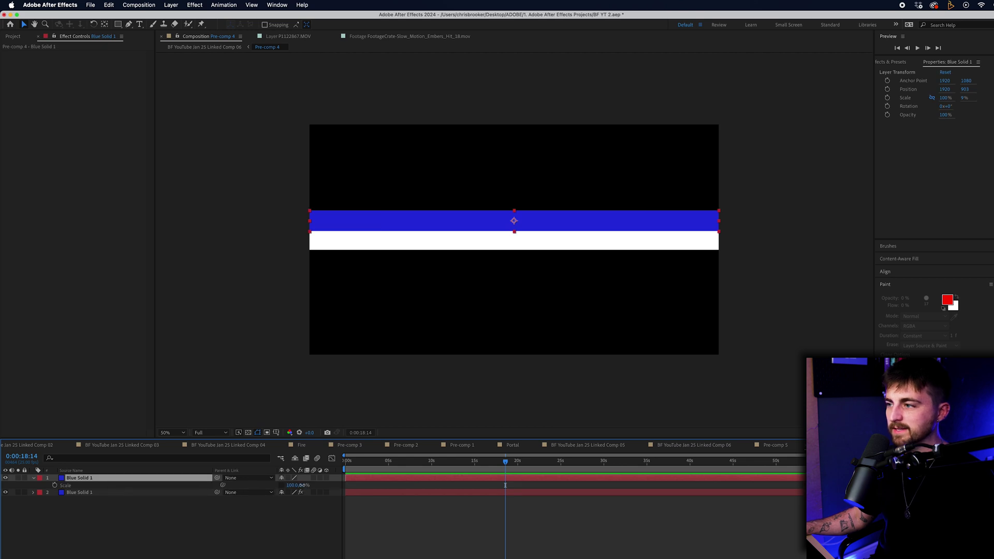
{"action": "left_click_drag", "start_coordinate": [300, 486], "coordinate": [311, 485]}
{"action": "left_click", "coordinate": [509, 224]}
{"action": "key", "text": "p"}
{"action": "left_click_drag", "start_coordinate": [386, 368], "coordinate": [704, 447]}
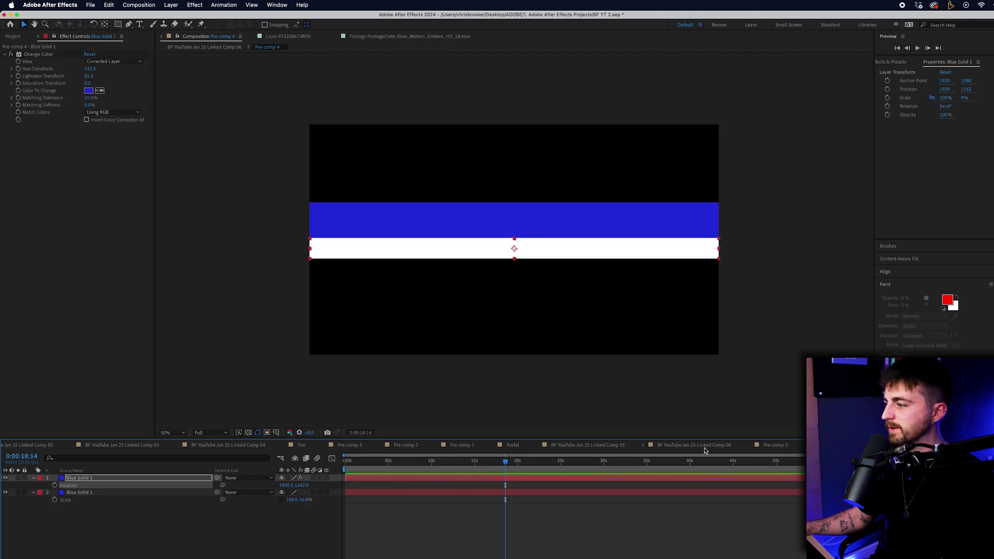
In the main comp, lower Pre-comp 5's ticker to Y 1149 and preview the lower third
{"action": "left_click", "coordinate": [694, 445]}
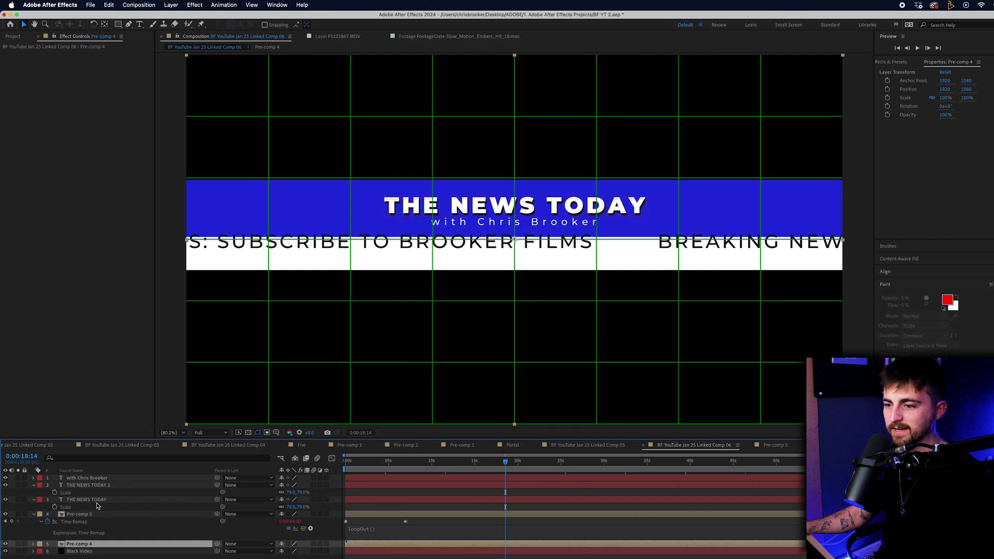
{"action": "left_click", "coordinate": [83, 514]}
{"action": "key", "text": "p"}
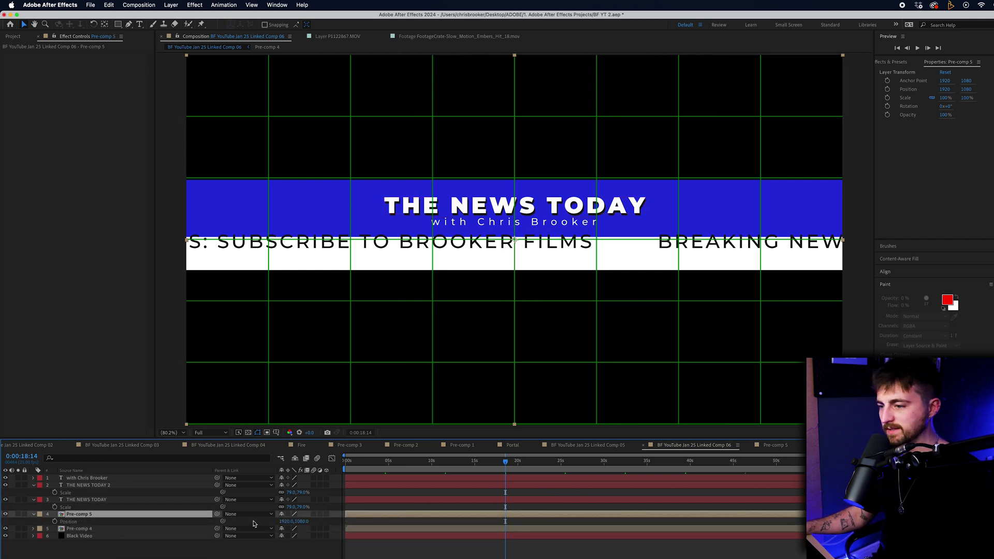
{"action": "left_click_drag", "start_coordinate": [305, 524], "coordinate": [341, 524]}
{"action": "left_click", "coordinate": [613, 557]}
{"action": "key", "text": "space"}
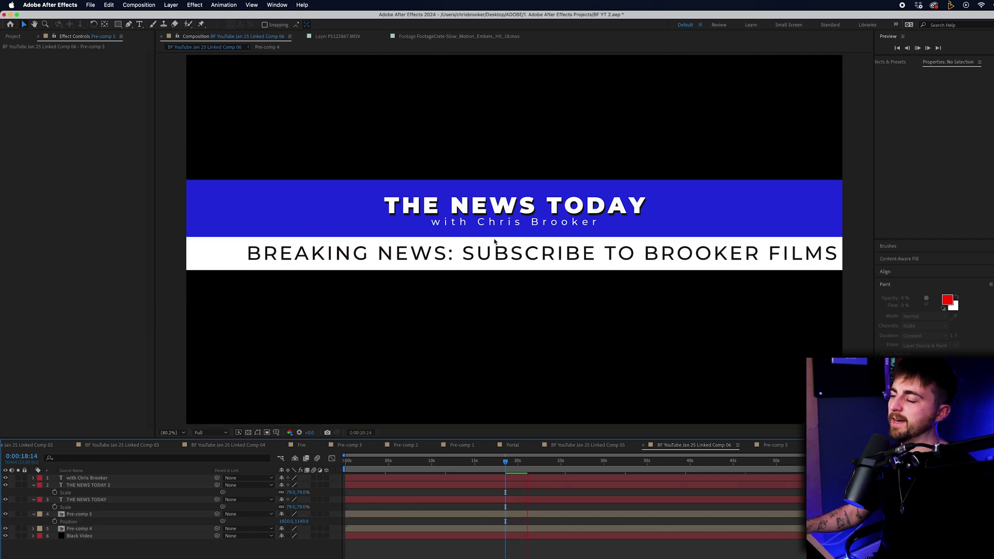
{"action": "key", "text": "space"}
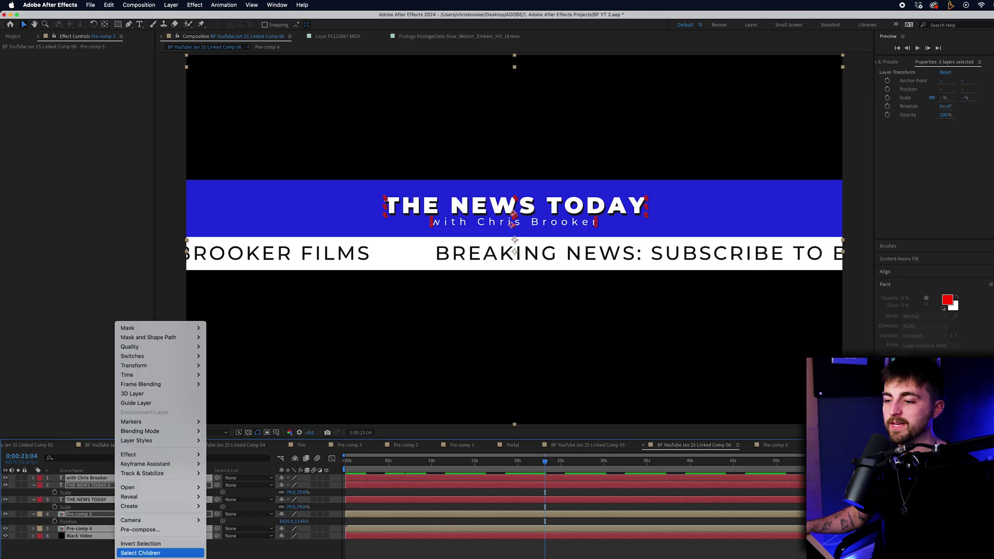
Pre-compose the lower-third layers into Pre-comp 6 and lower it to about Y 1837
{"action": "left_click", "coordinate": [136, 530]}
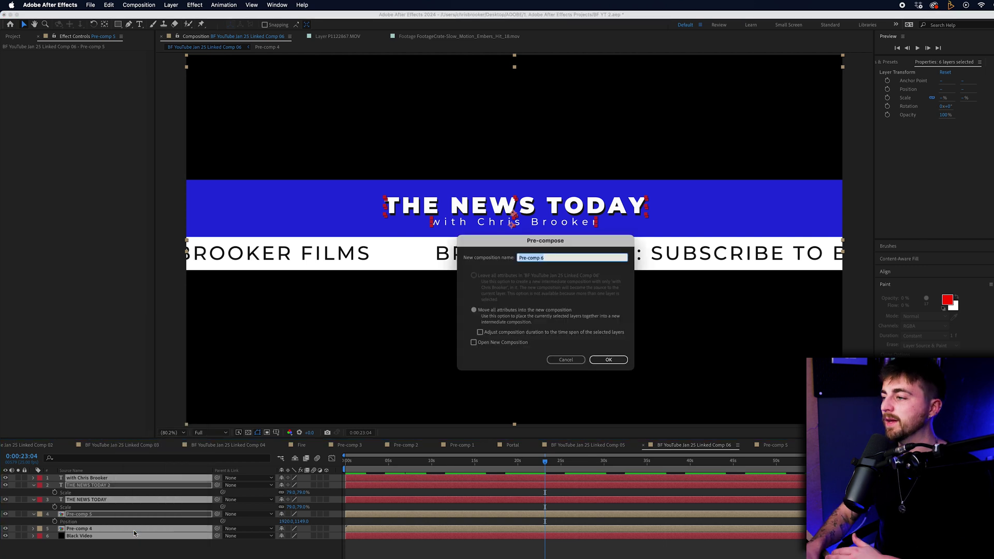
{"action": "key", "text": "Return"}
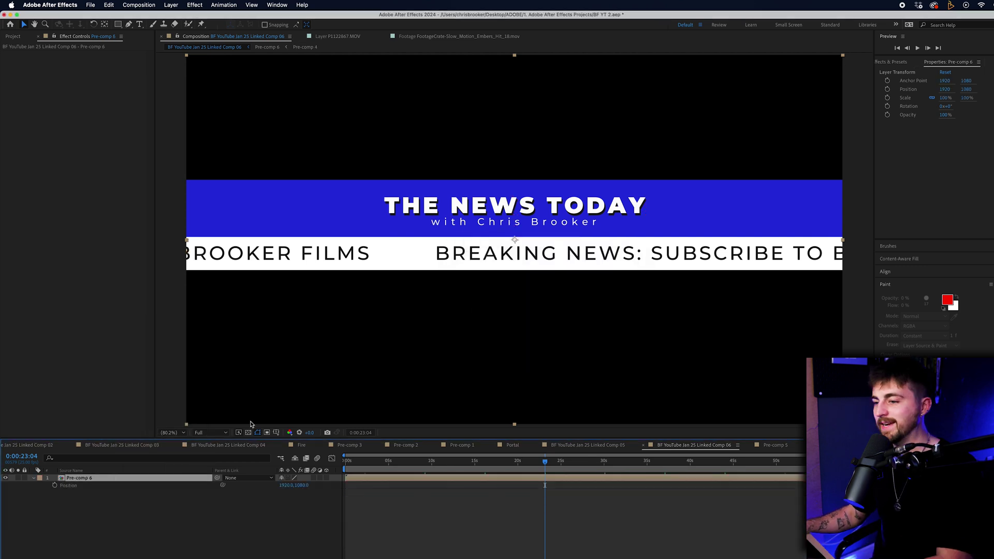
{"action": "left_click_drag", "start_coordinate": [305, 486], "coordinate": [656, 453]}
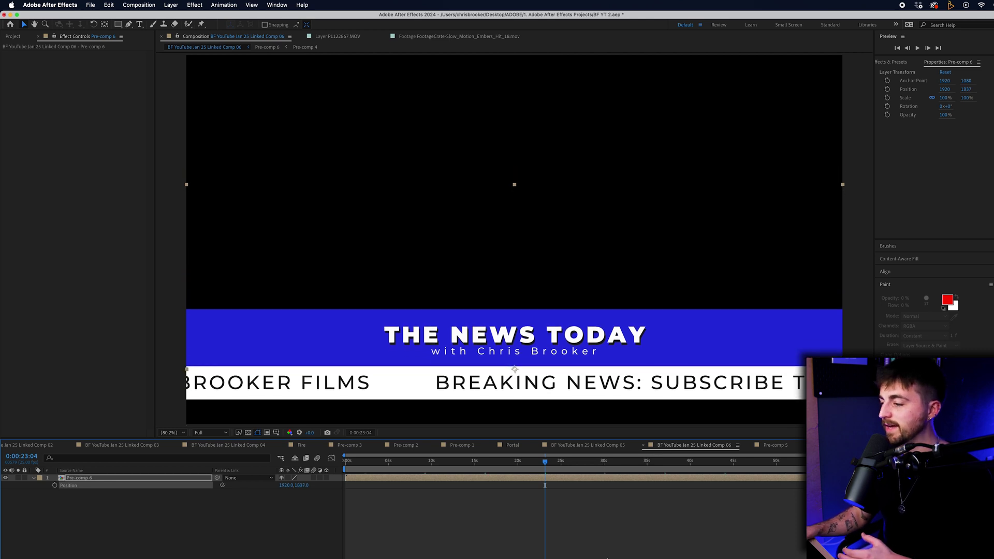
Check the overlay in Premiere, inspect Pre-comp 6's Black Video layer, and rewind the News sequence
{"action": "key", "text": "super+Tab"}
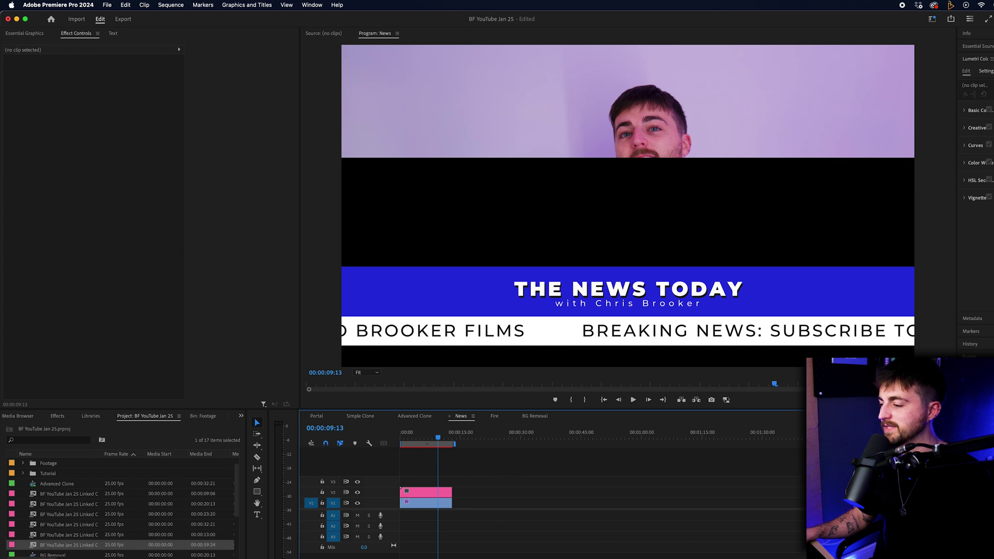
{"action": "key", "text": "super+Tab"}
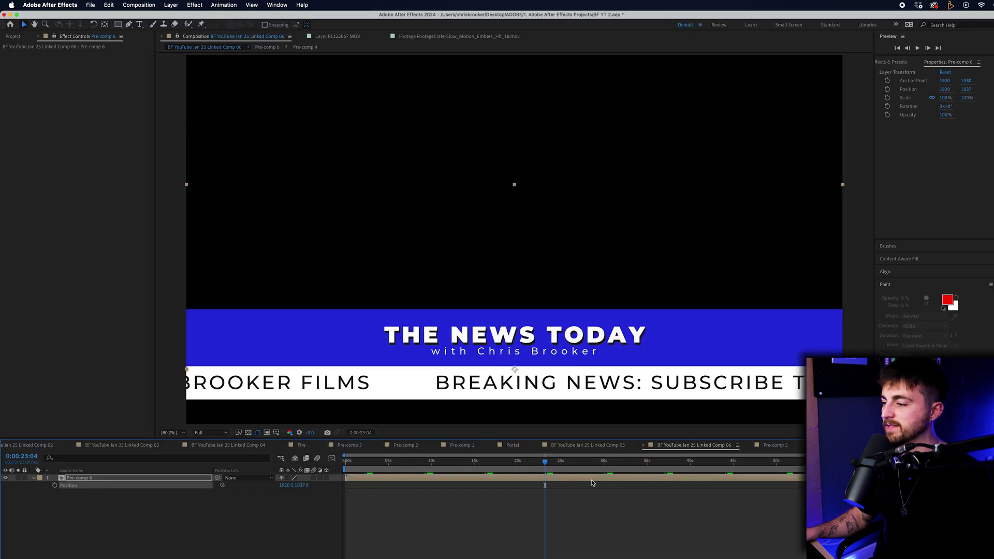
{"action": "double_click", "coordinate": [139, 478]}
{"action": "left_click", "coordinate": [88, 514]}
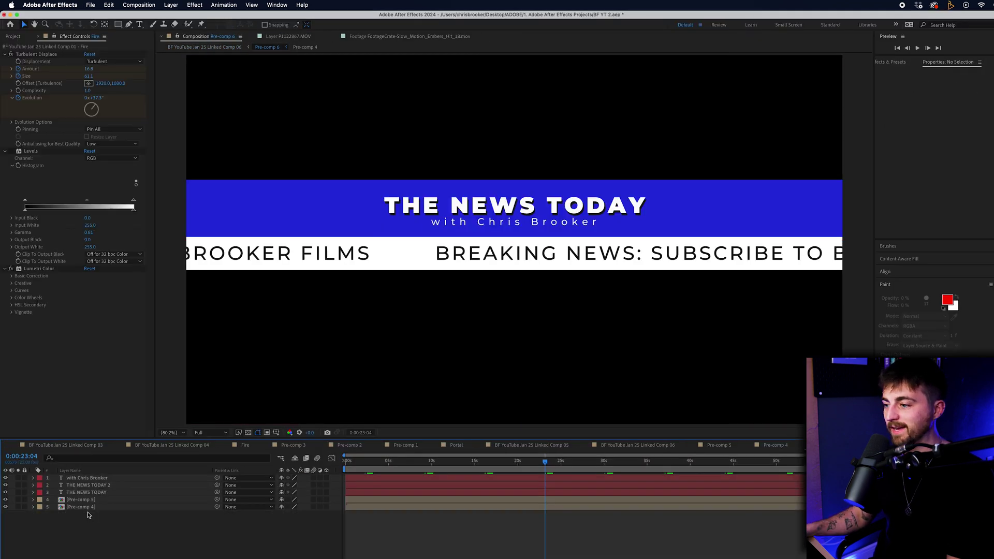
{"action": "key", "text": "super+Tab"}
{"action": "left_click_drag", "start_coordinate": [457, 438], "coordinate": [389, 437]}
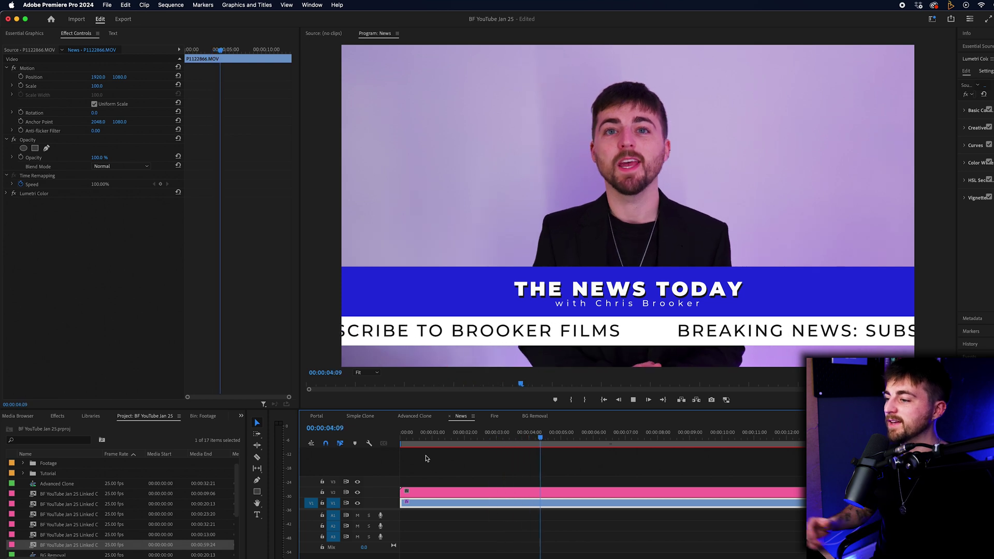
{"action": "key", "text": "space"}
{"action": "key", "text": "Home"}
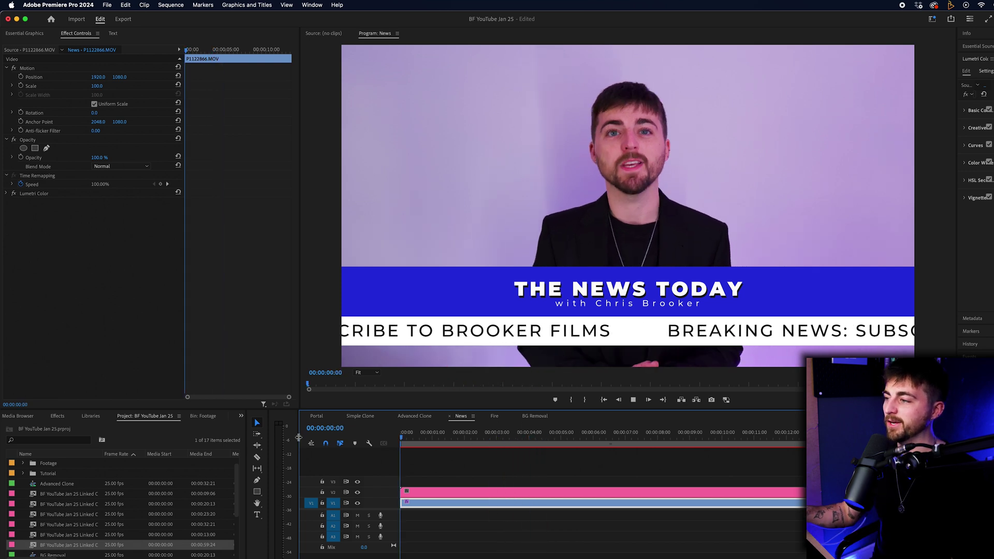